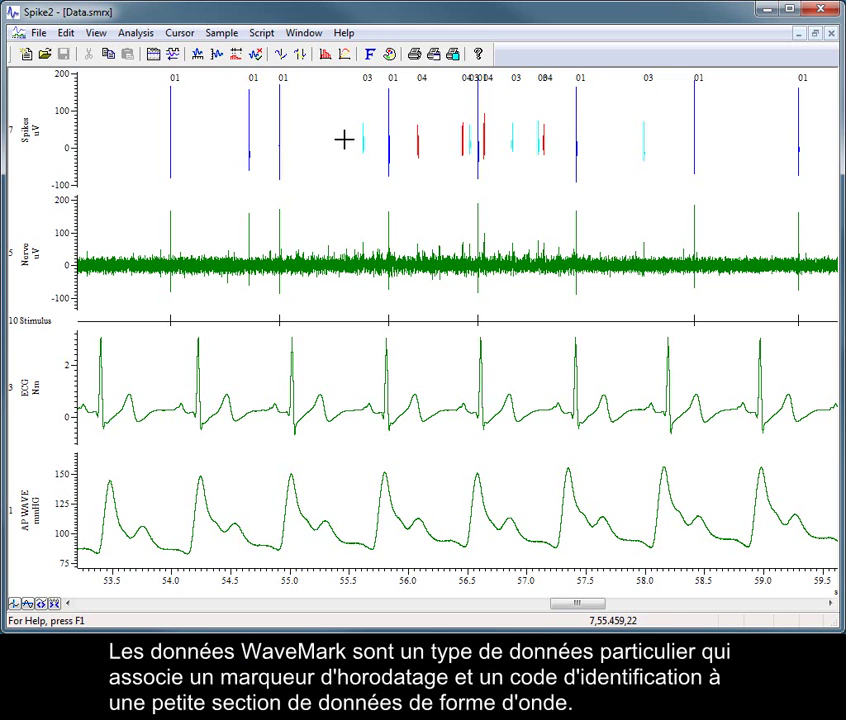
Zoom into the spike data around 55.5–56.2 s, closing in on spike 01 near 55.83 s.
{"action": "left_click_drag", "start_coordinate": [345, 140], "coordinate": [431, 139]}
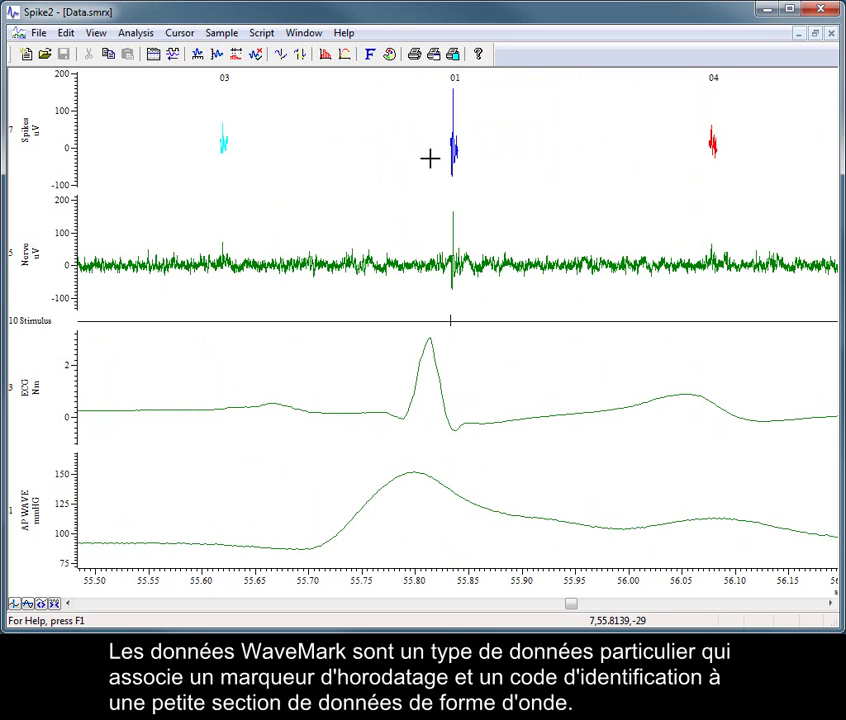
{"action": "left_click_drag", "start_coordinate": [432, 155], "coordinate": [470, 156]}
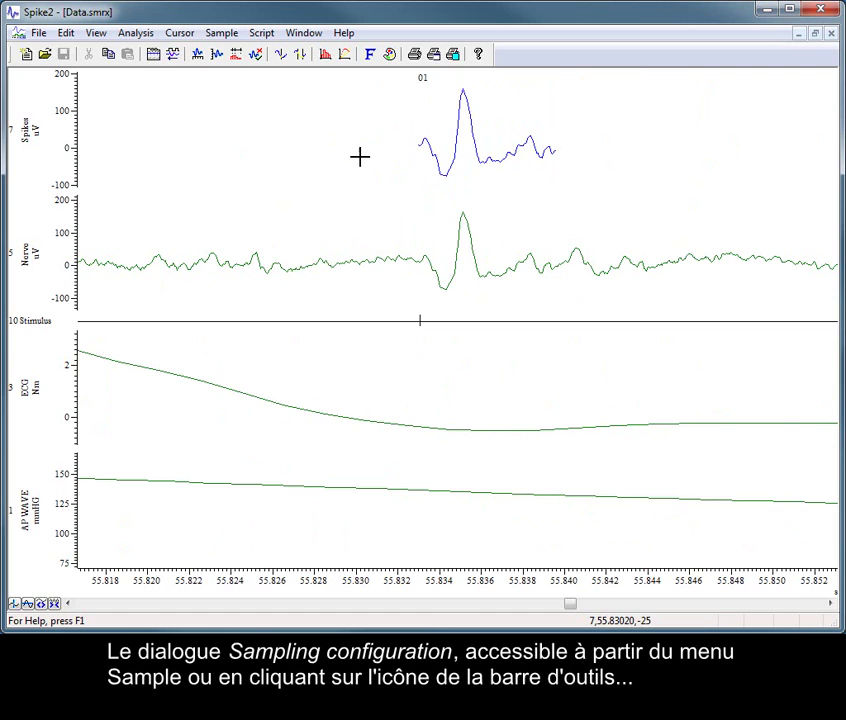
Minimize the data file window and bring up the sampling configuration.
{"action": "left_click", "coordinate": [796, 33]}
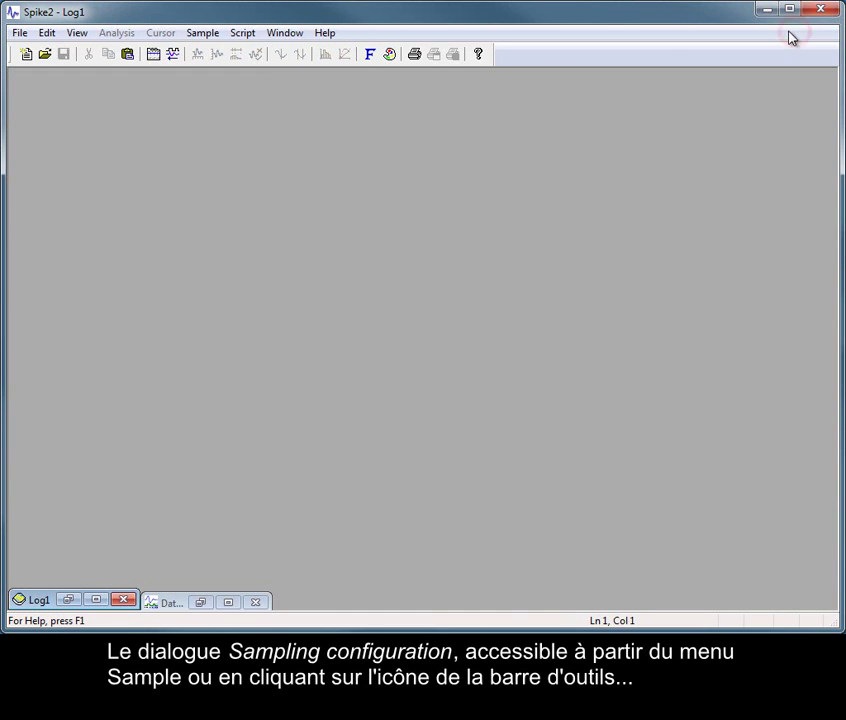
{"action": "left_click", "coordinate": [208, 33]}
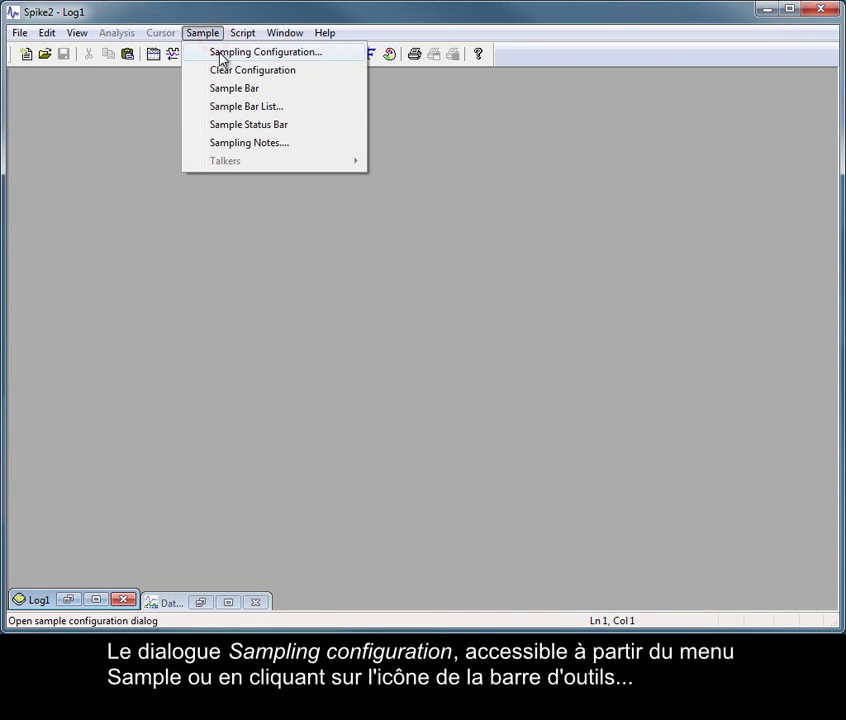
{"action": "left_click", "coordinate": [121, 114]}
{"action": "left_click", "coordinate": [154, 55]}
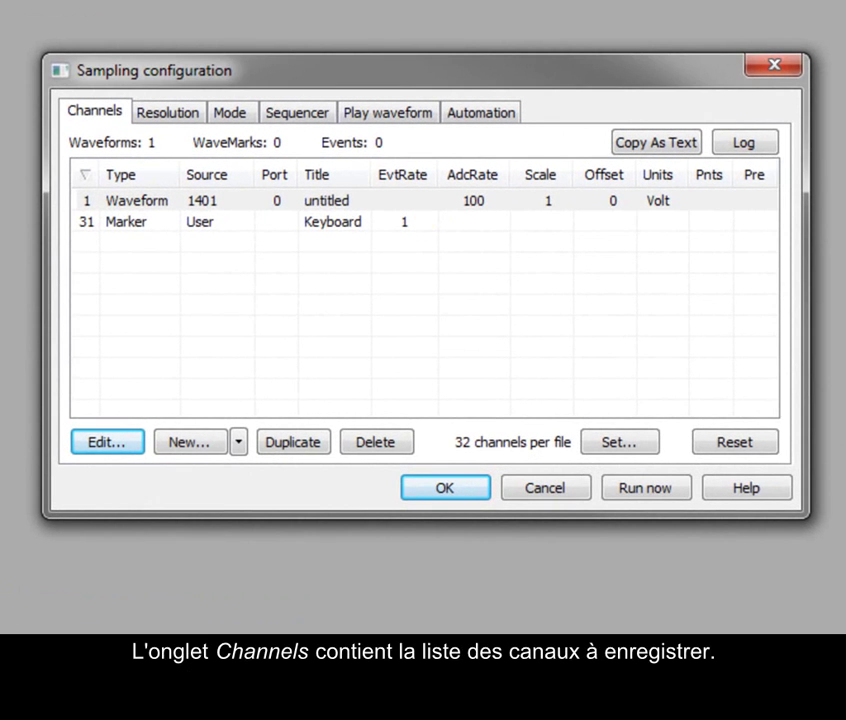
Duplicate waveform channel 1 in the channel list, then delete the duplicate.
{"action": "left_click", "coordinate": [100, 118]}
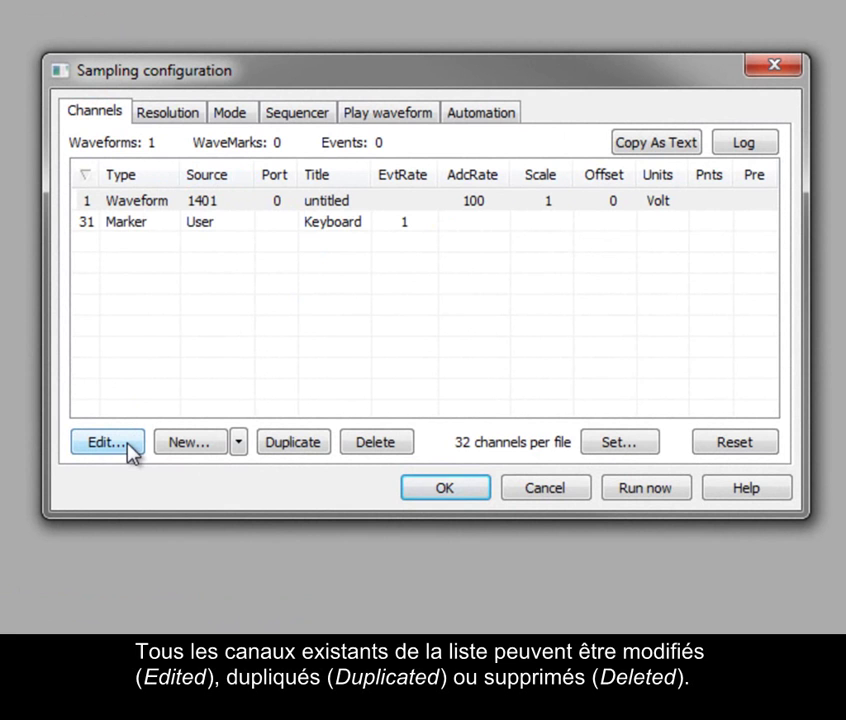
{"action": "left_click", "coordinate": [311, 444]}
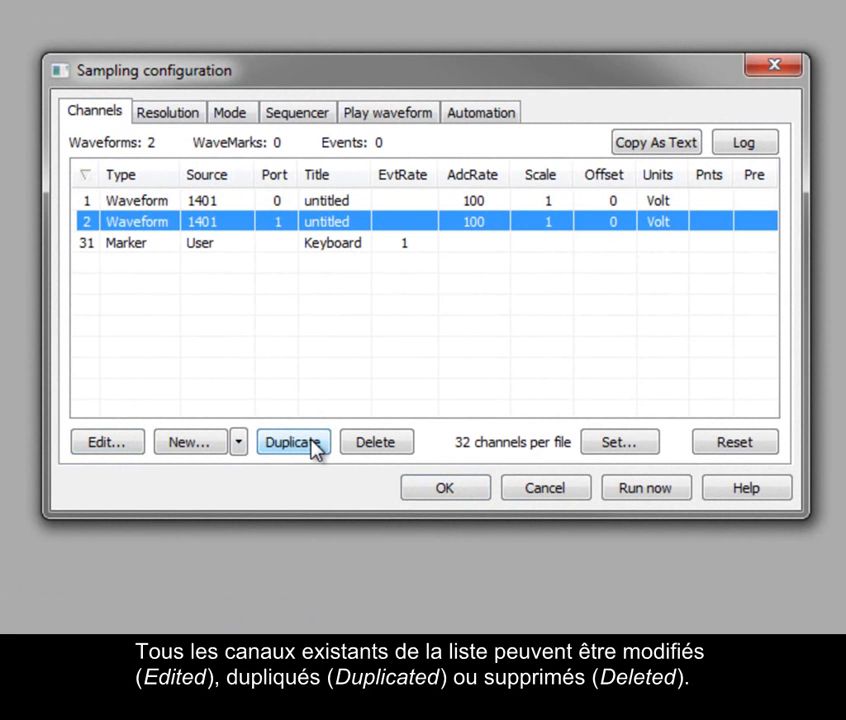
{"action": "left_click", "coordinate": [398, 446]}
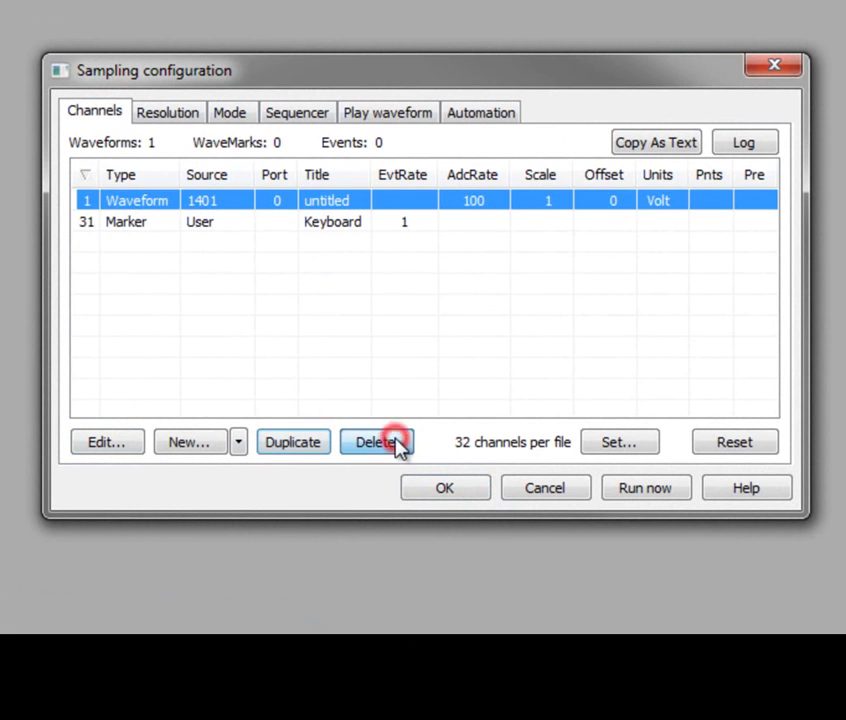
Reset the sampling configuration and confirm deleting all channels.
{"action": "left_click", "coordinate": [760, 447]}
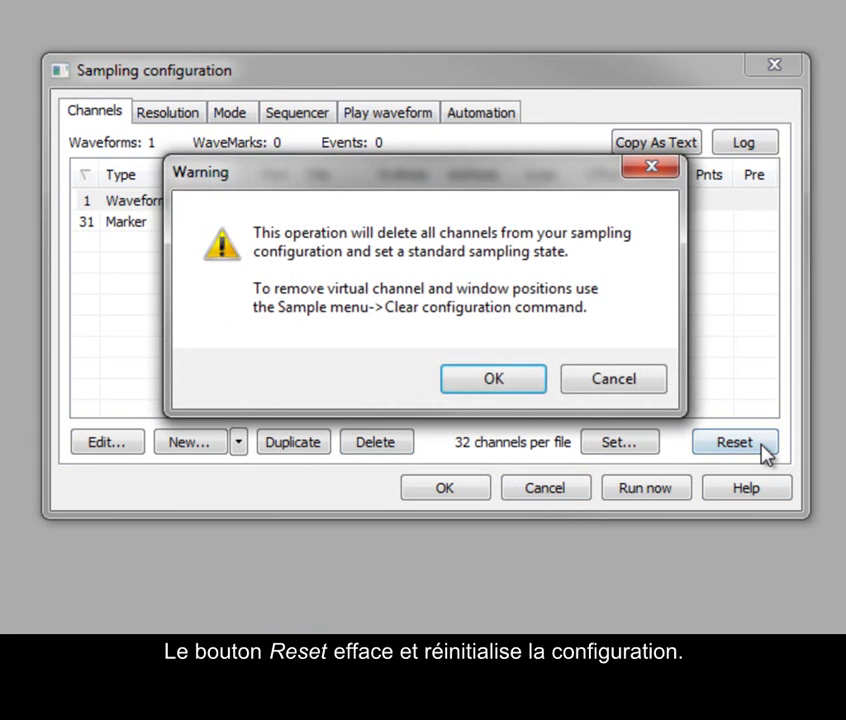
{"action": "left_click", "coordinate": [518, 383]}
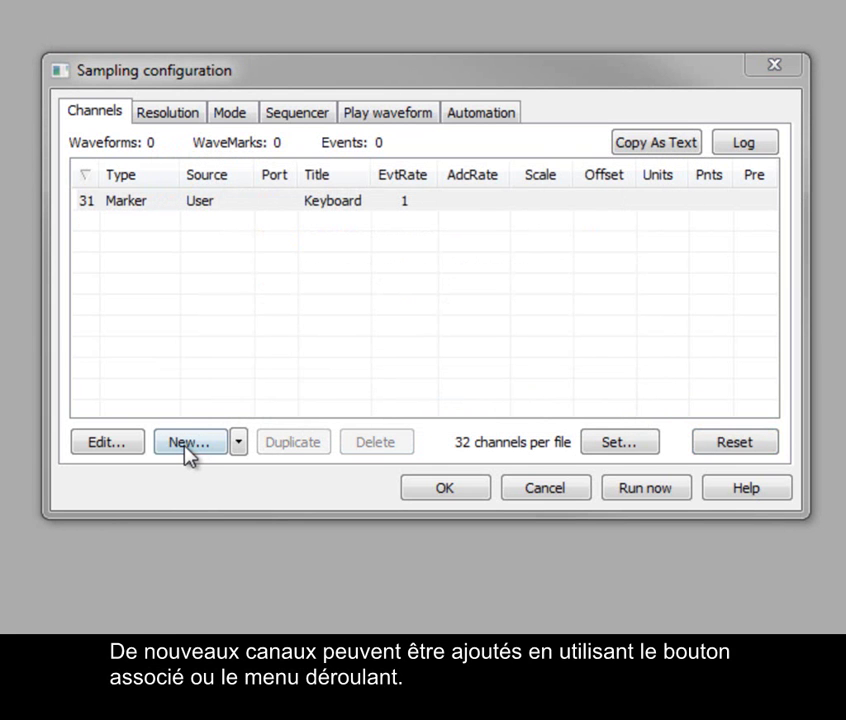
Add a new waveform channel, keeping channel number 1 and type Waveform.
{"action": "left_click", "coordinate": [240, 443]}
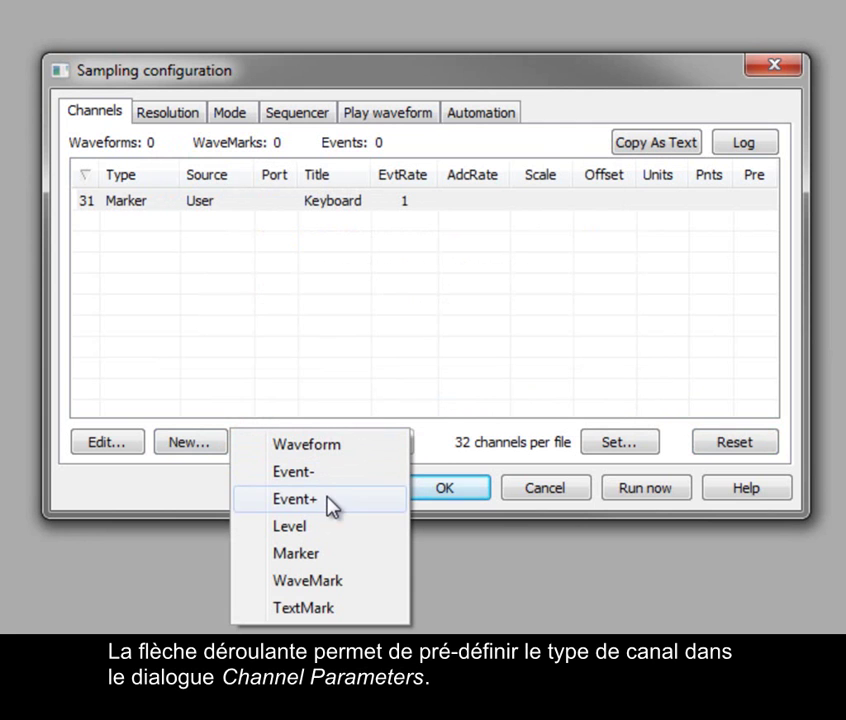
{"action": "left_click", "coordinate": [347, 446]}
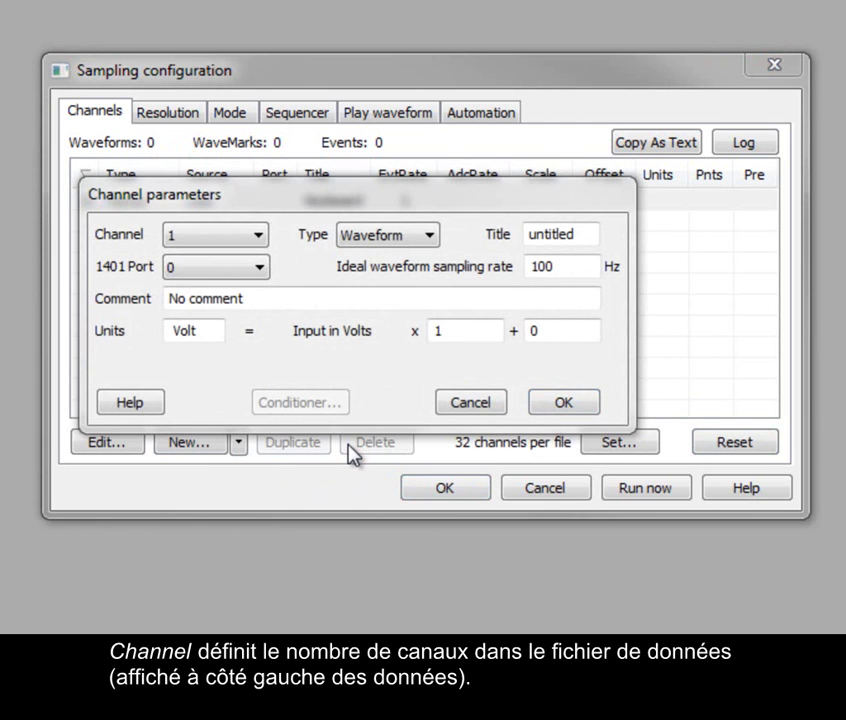
{"action": "left_click", "coordinate": [266, 207]}
{"action": "left_click", "coordinate": [260, 236]}
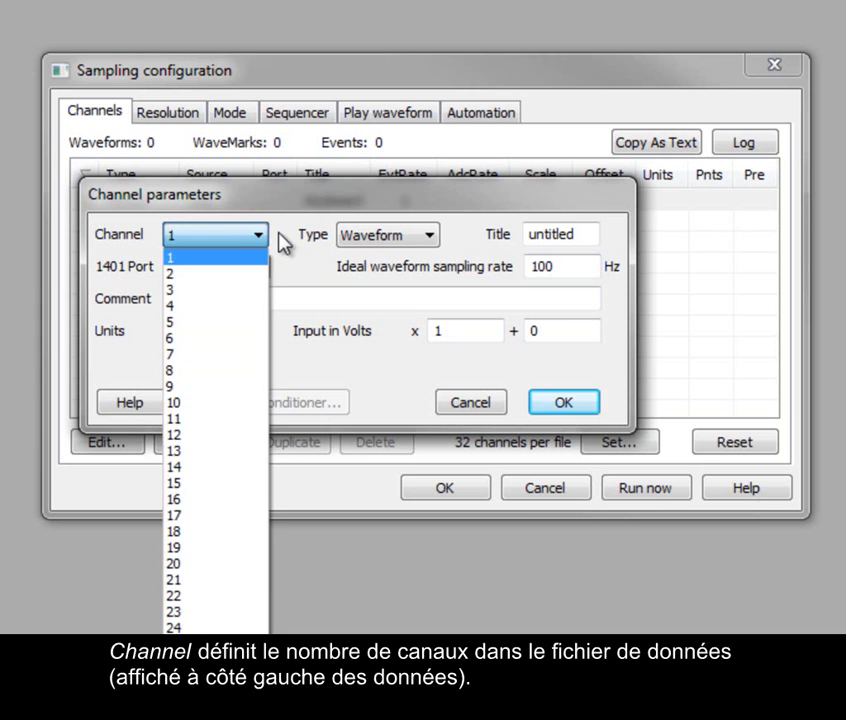
{"action": "left_click", "coordinate": [288, 235]}
{"action": "left_click", "coordinate": [431, 238]}
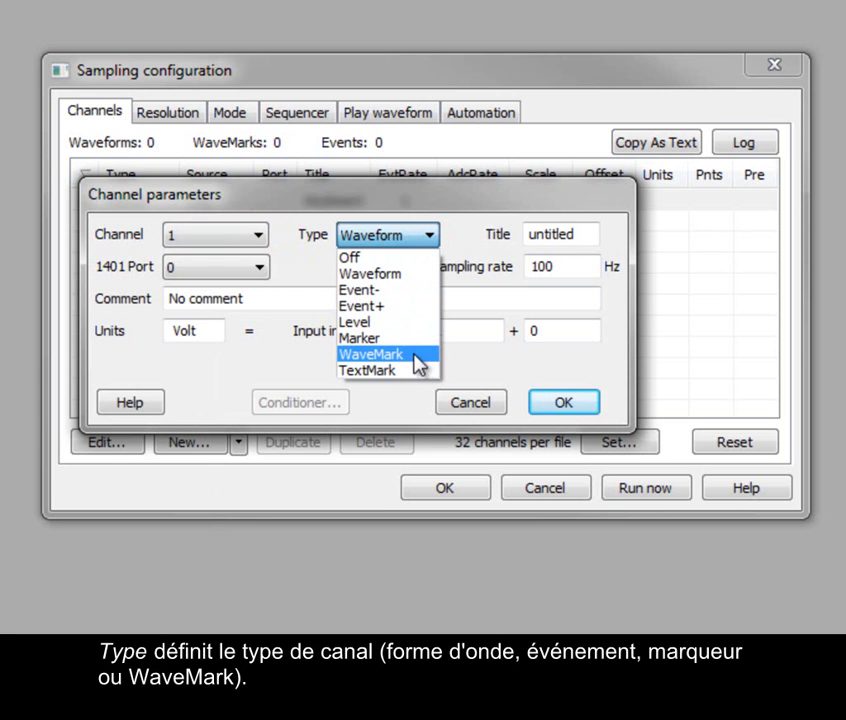
{"action": "left_click", "coordinate": [421, 278]}
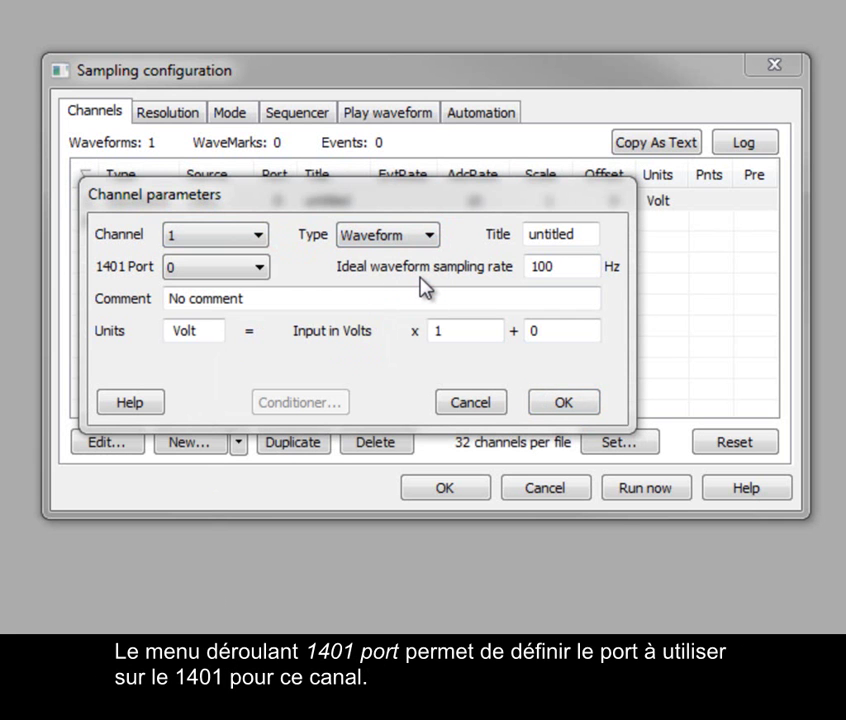
Keep channel 1 on port 0, title it 'Resp', and lower its sampling rate to 10 Hz.
{"action": "left_click", "coordinate": [259, 267]}
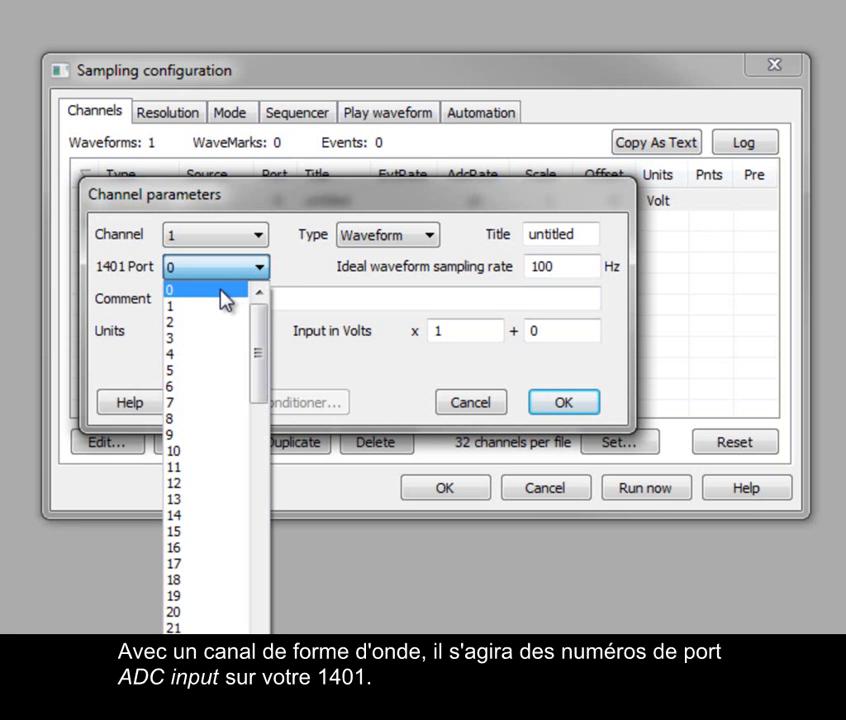
{"action": "left_click", "coordinate": [224, 300]}
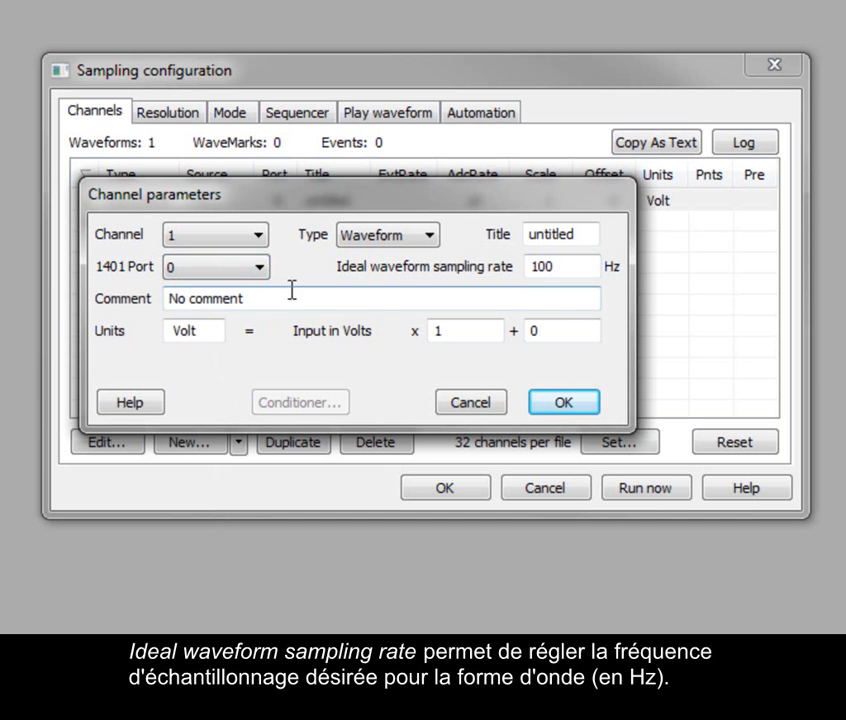
{"action": "left_click", "coordinate": [569, 267]}
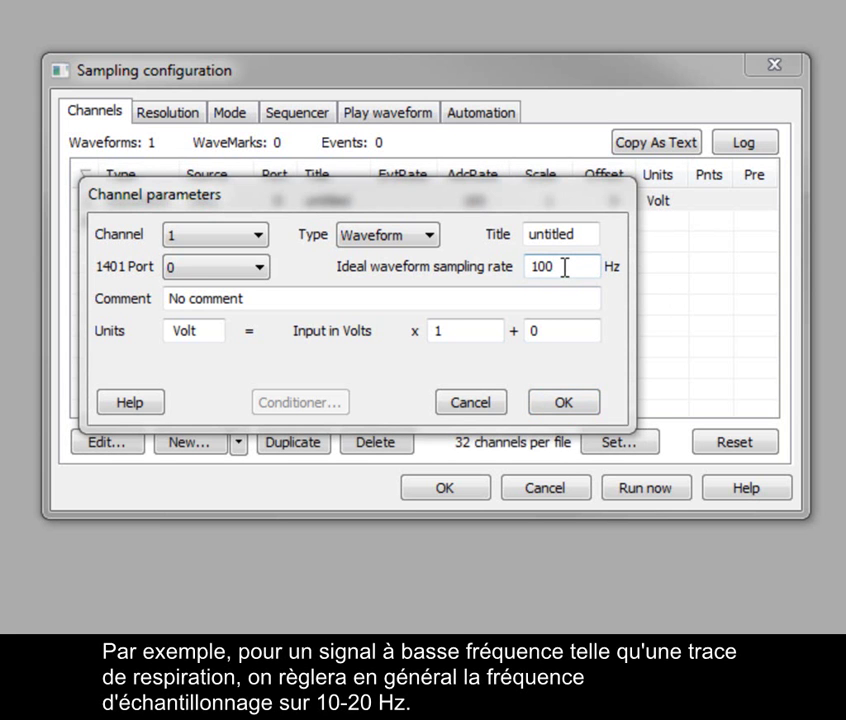
{"action": "left_click_drag", "start_coordinate": [576, 236], "coordinate": [511, 241]}
{"action": "type", "text": "Resp"}
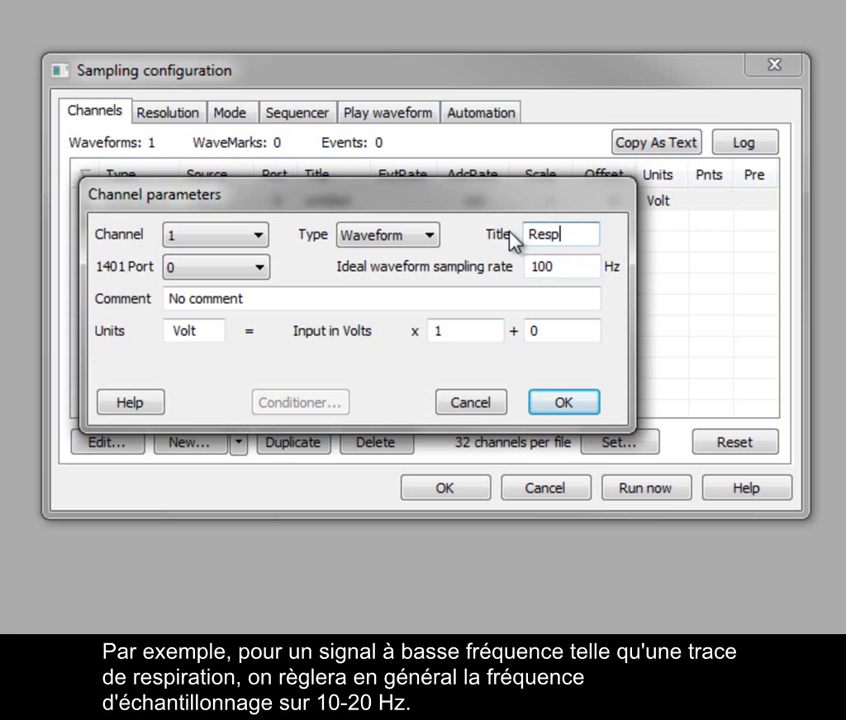
{"action": "left_click", "coordinate": [574, 264]}
{"action": "key", "text": "BackSpace"}
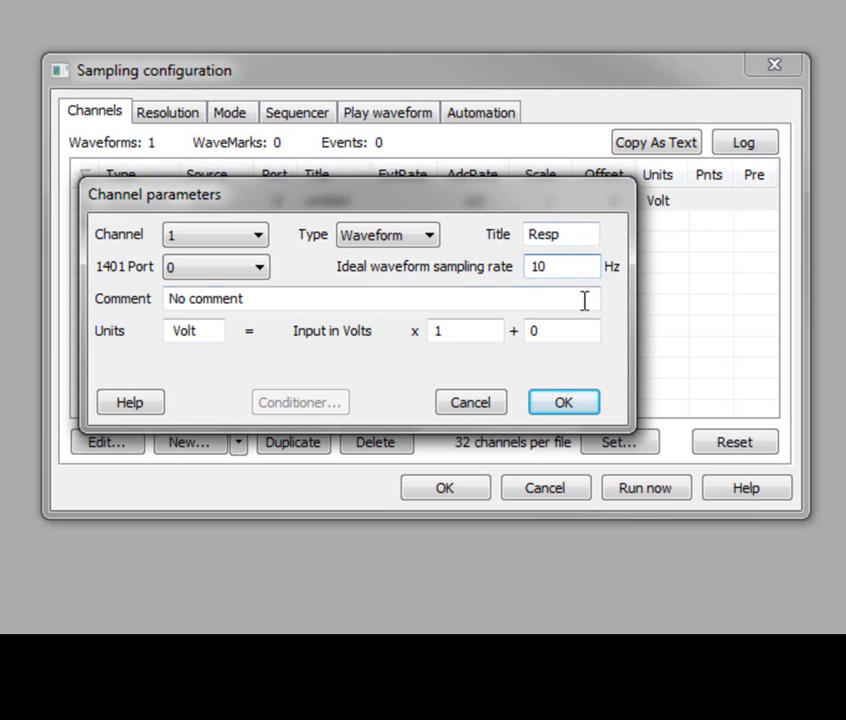
Save Resp, then add waveform channel 2 titled 'EEG' sampling at 1000 Hz.
{"action": "left_click", "coordinate": [568, 403]}
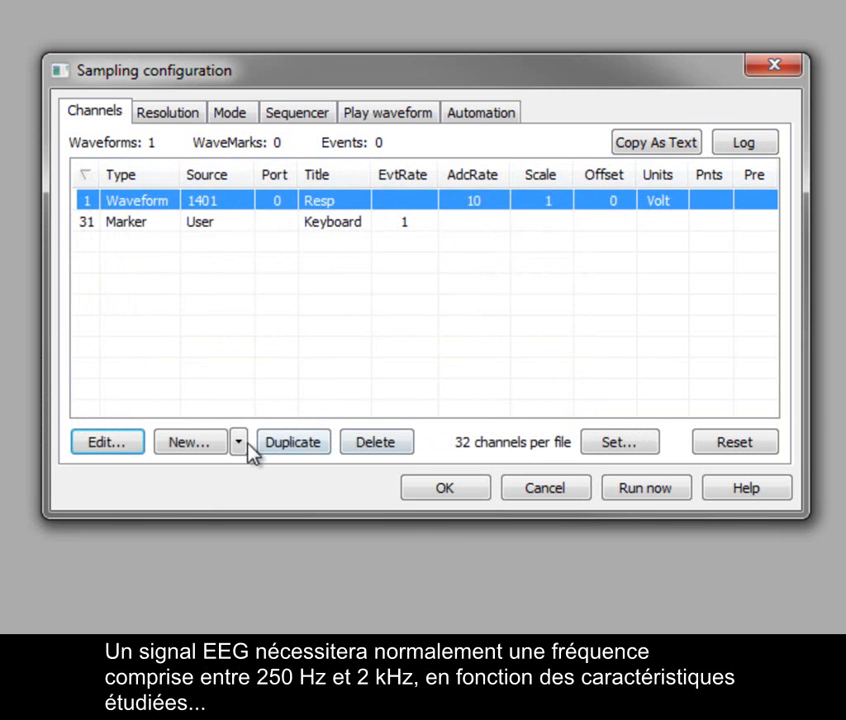
{"action": "left_click", "coordinate": [237, 443]}
{"action": "left_click", "coordinate": [284, 447]}
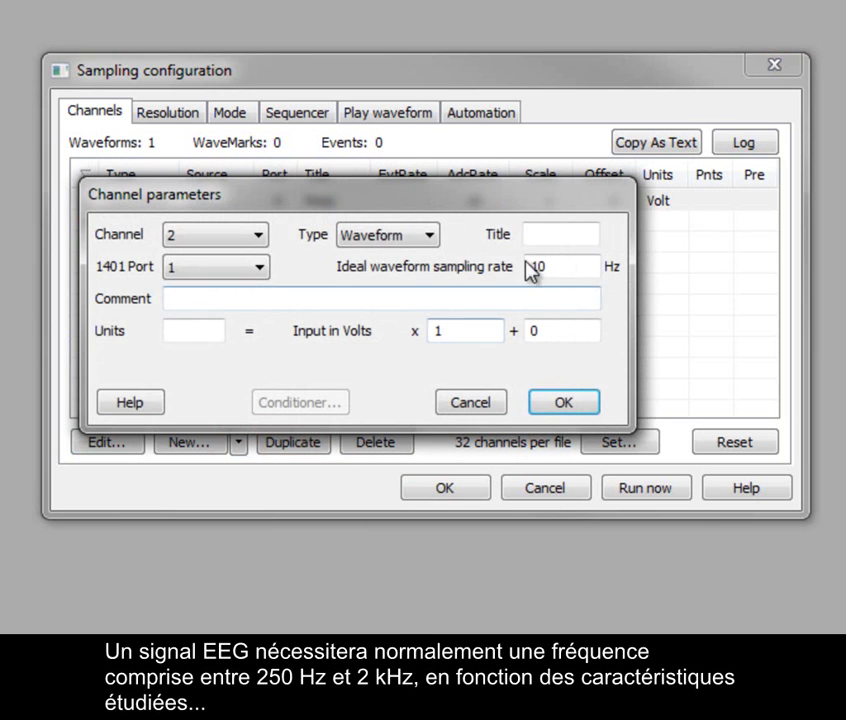
{"action": "left_click", "coordinate": [556, 242]}
{"action": "type", "text": "EEG"}
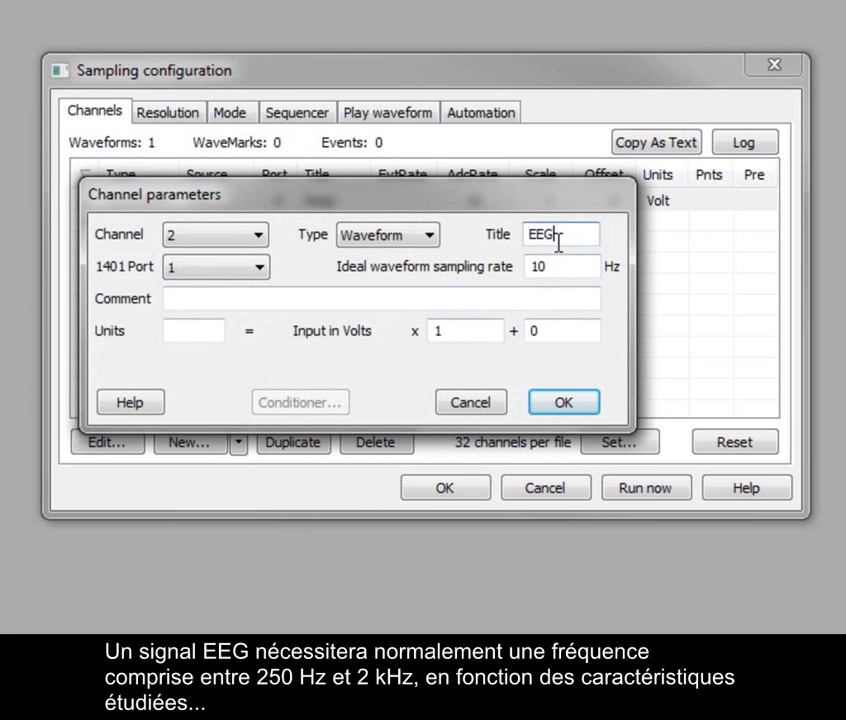
{"action": "left_click", "coordinate": [559, 266]}
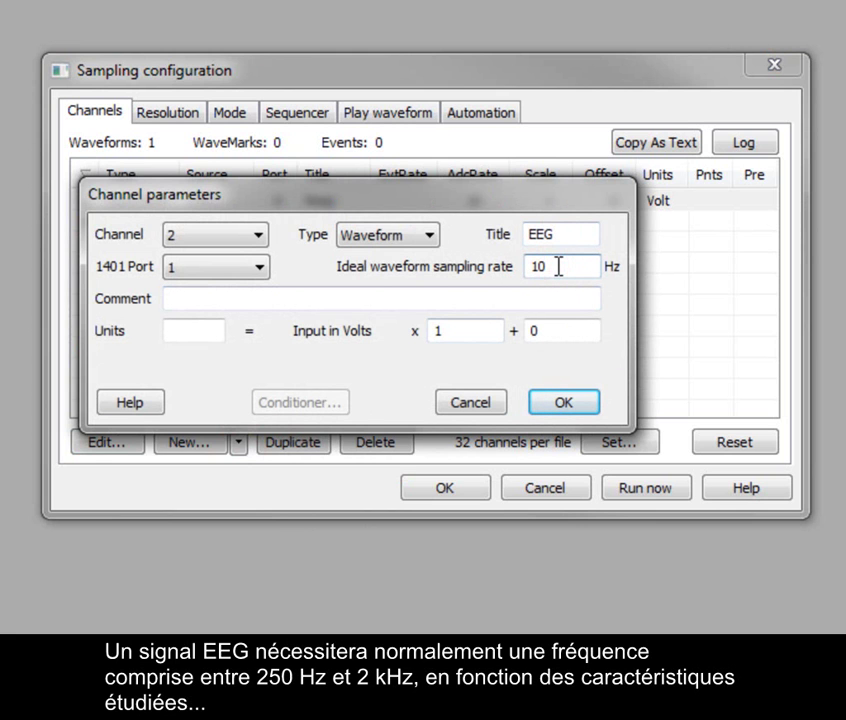
{"action": "type", "text": "00"}
{"action": "left_click", "coordinate": [566, 402]}
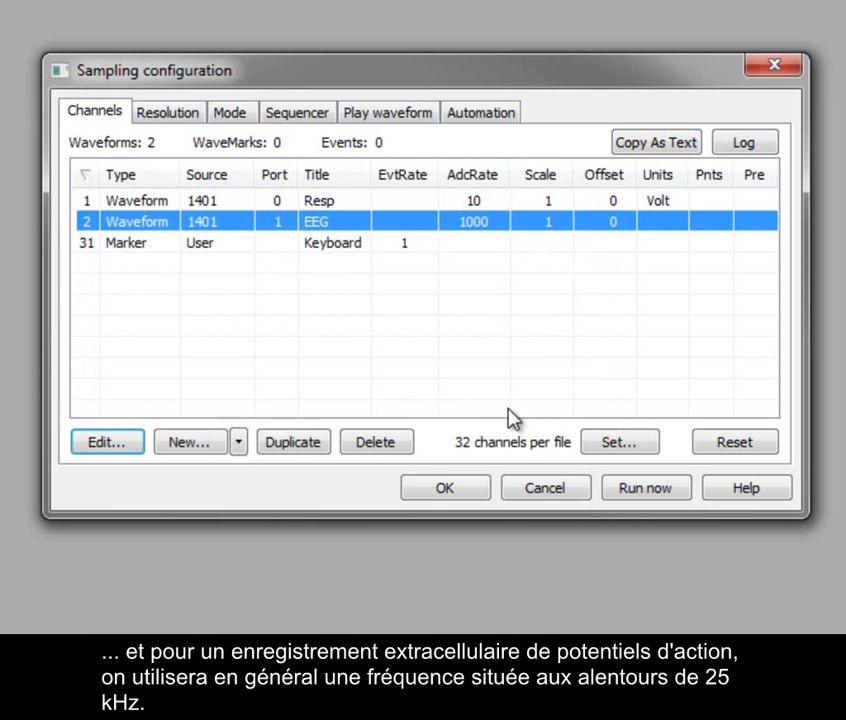
{"action": "left_click", "coordinate": [240, 443]}
Add waveform channel 3 with a 25000 Hz sampling rate.
{"action": "left_click", "coordinate": [300, 445]}
{"action": "double_click", "coordinate": [562, 268]}
{"action": "type", "text": "25000"}
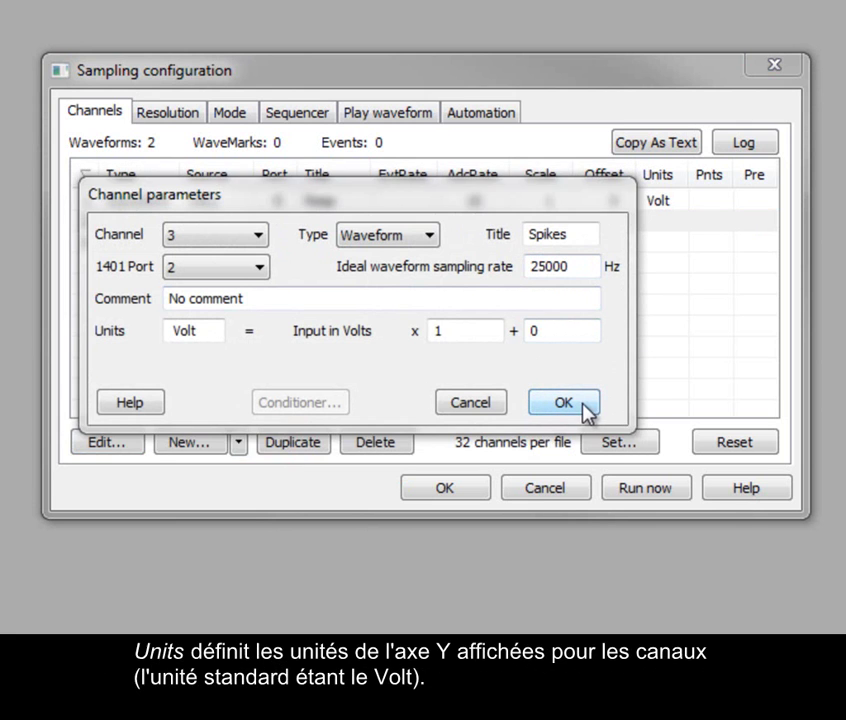
Set the Spikes channel units to mV with scale 1000, save it, and select its row.
{"action": "left_click", "coordinate": [203, 330]}
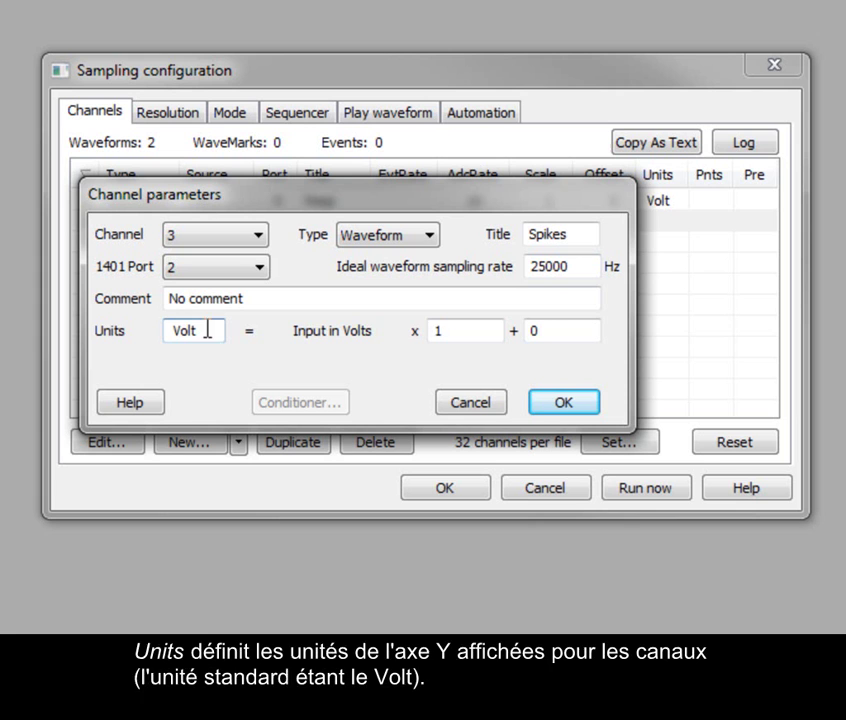
{"action": "left_click", "coordinate": [472, 329]}
{"action": "left_click", "coordinate": [587, 332]}
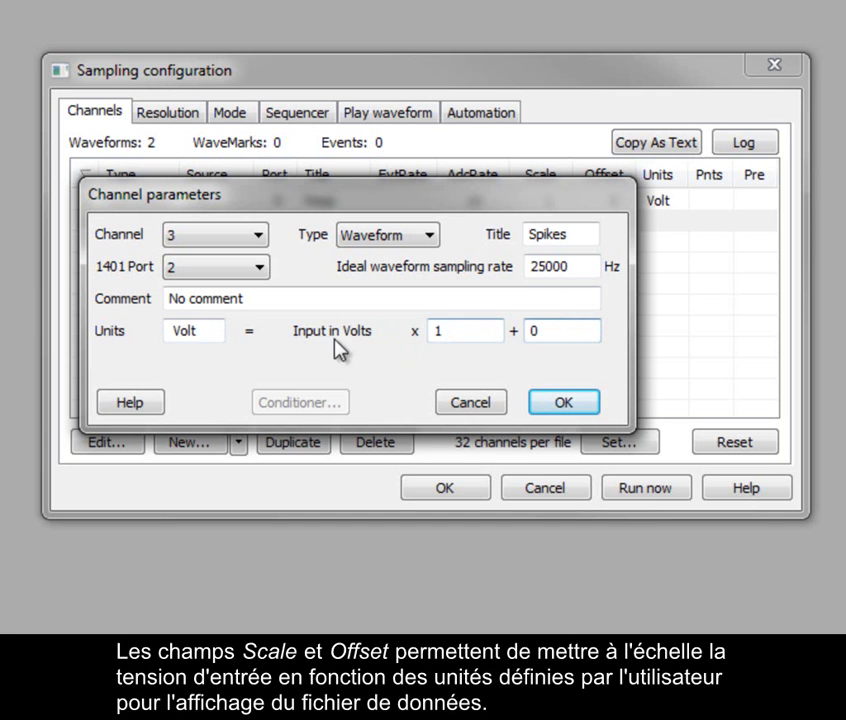
{"action": "left_click_drag", "start_coordinate": [200, 334], "coordinate": [166, 340]}
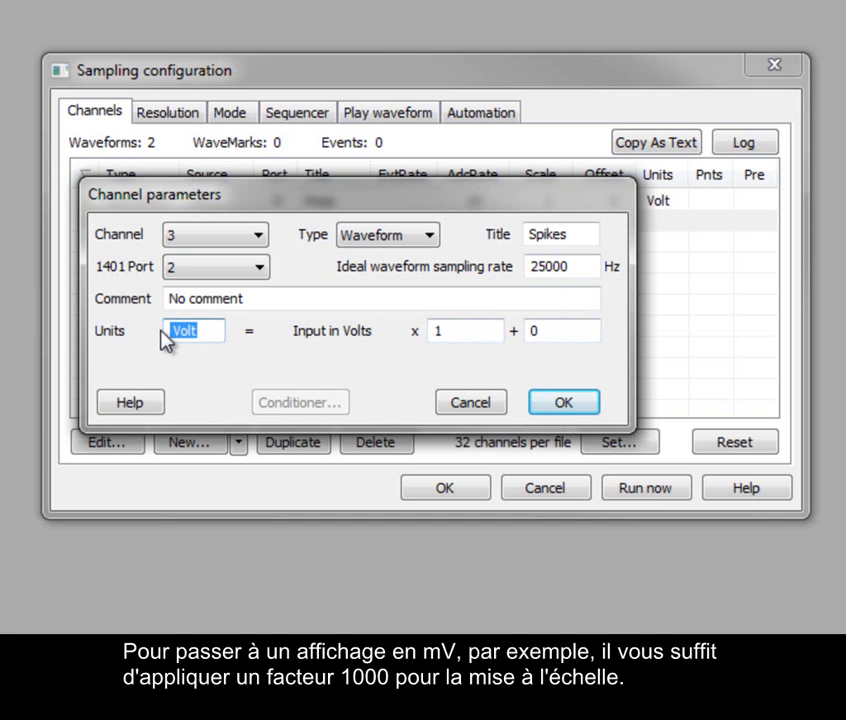
{"action": "type", "text": "mV"}
{"action": "left_click", "coordinate": [466, 331]}
{"action": "type", "text": "000"}
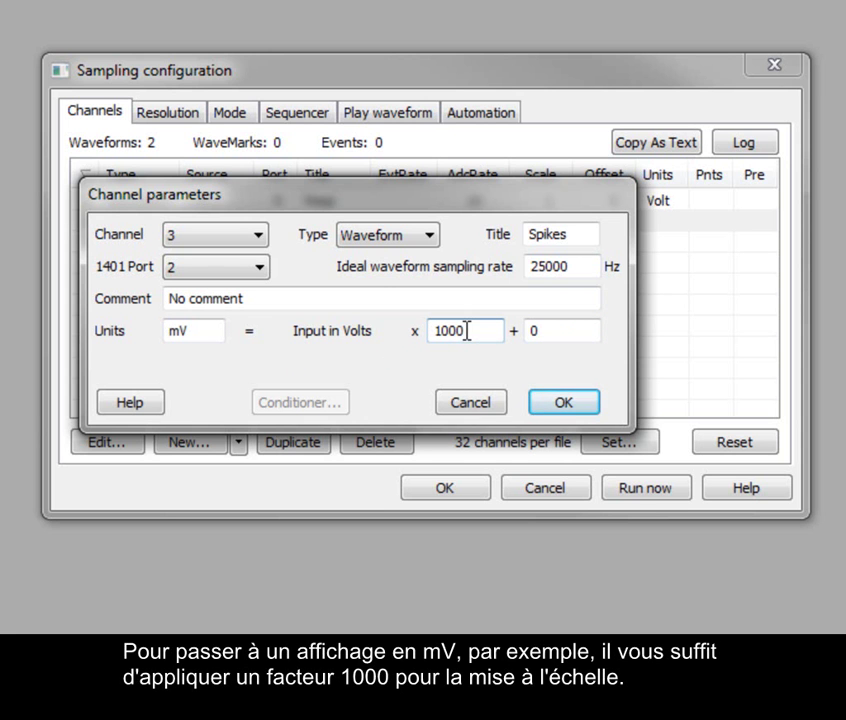
{"action": "left_click", "coordinate": [585, 404]}
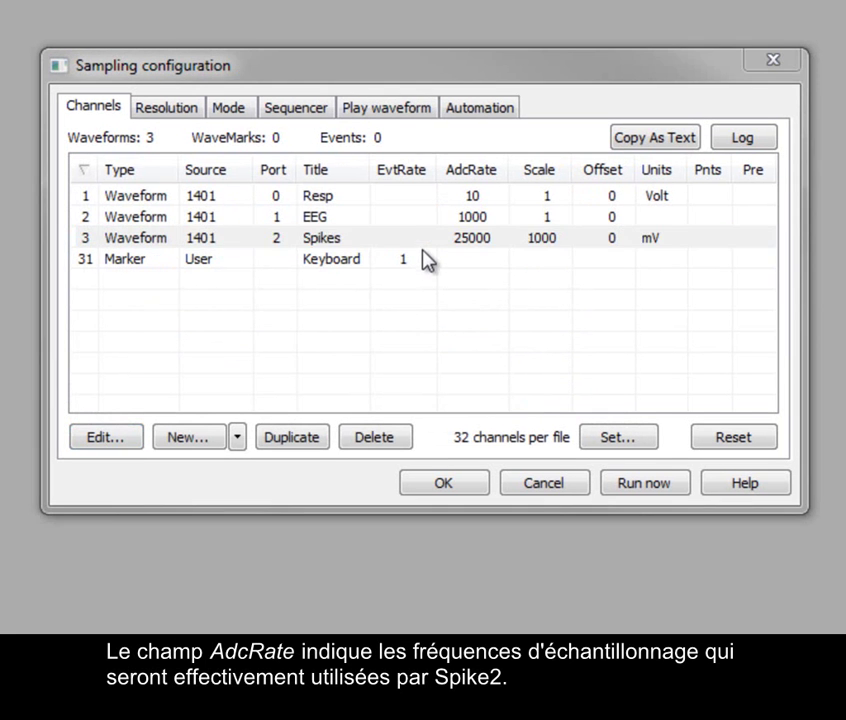
{"action": "left_click", "coordinate": [425, 246]}
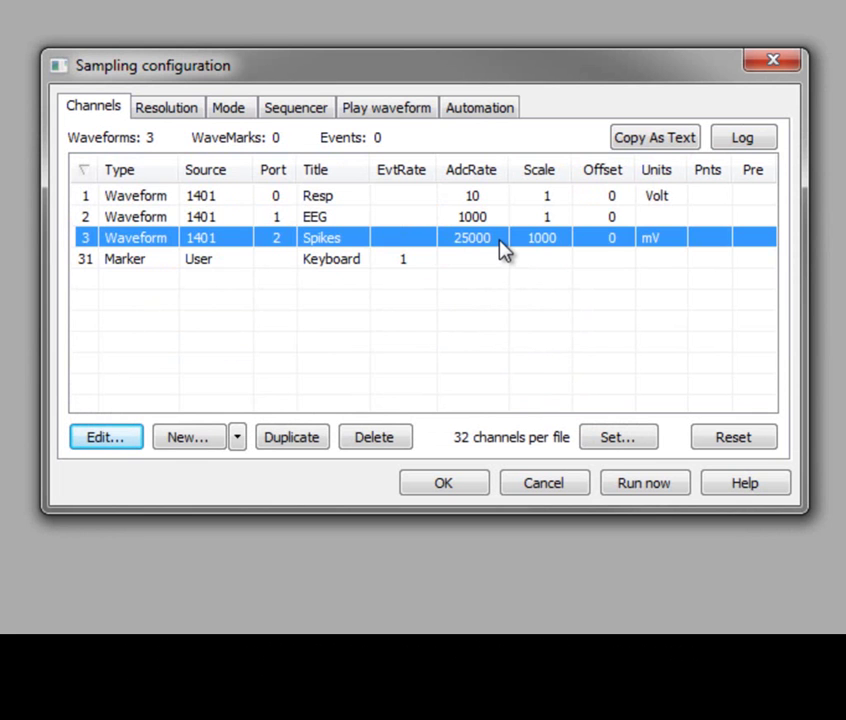
Show the Resolution settings and set the 1401 type to Micro1401 mk II.
{"action": "left_click", "coordinate": [178, 112]}
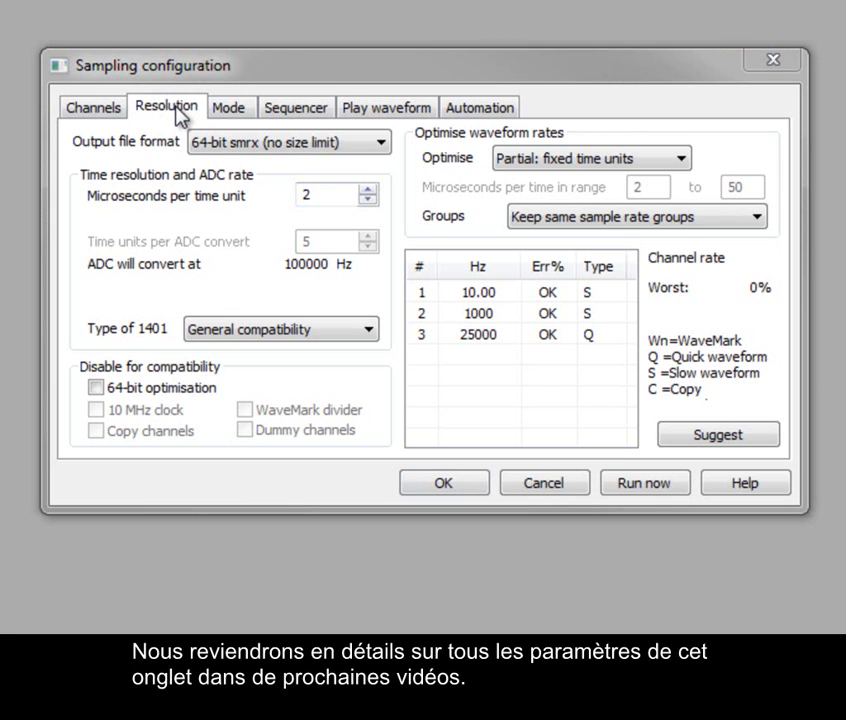
{"action": "left_click", "coordinate": [369, 332]}
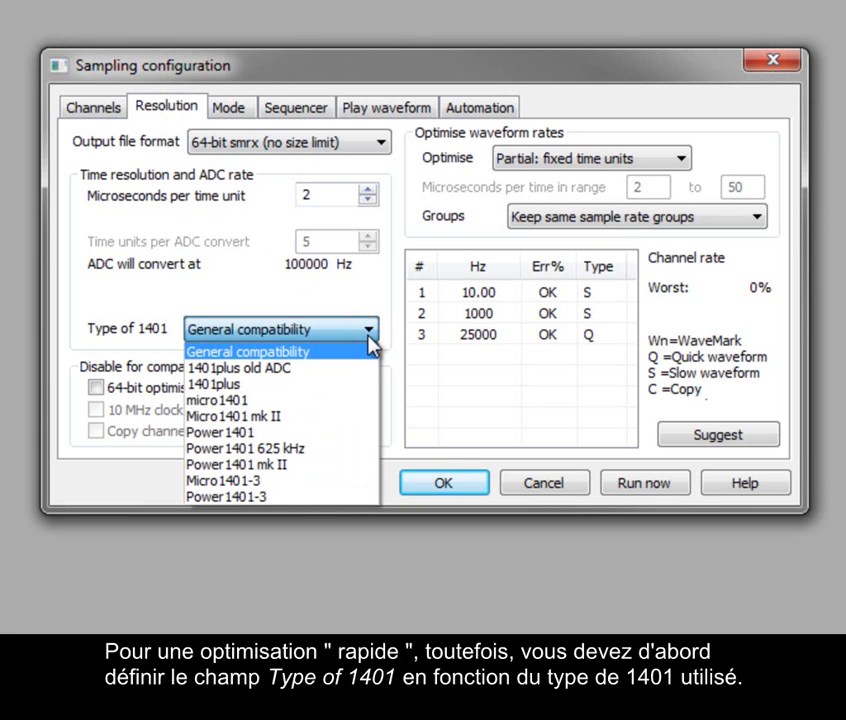
{"action": "left_click", "coordinate": [326, 419]}
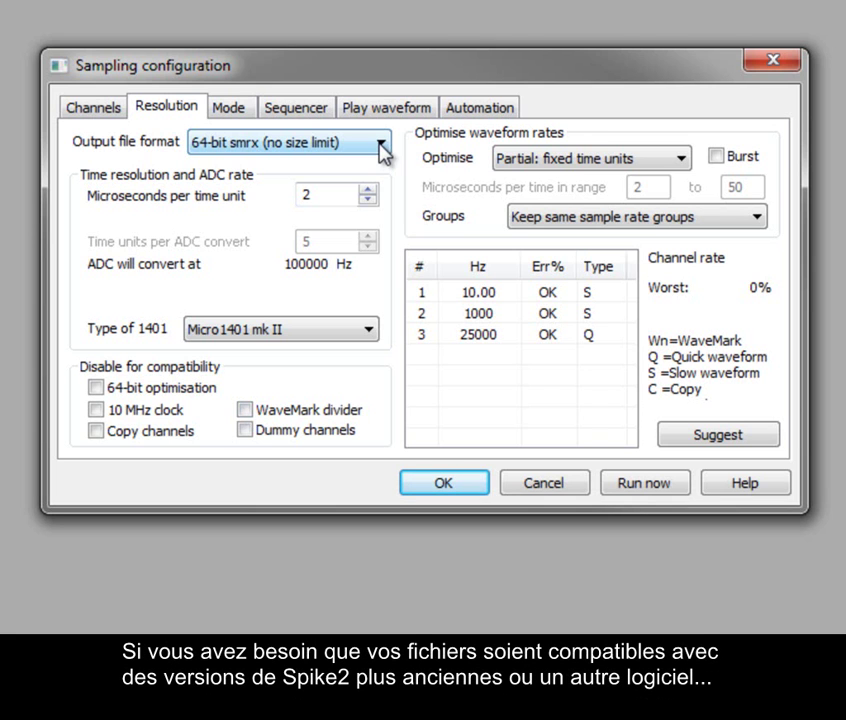
{"action": "left_click", "coordinate": [383, 147]}
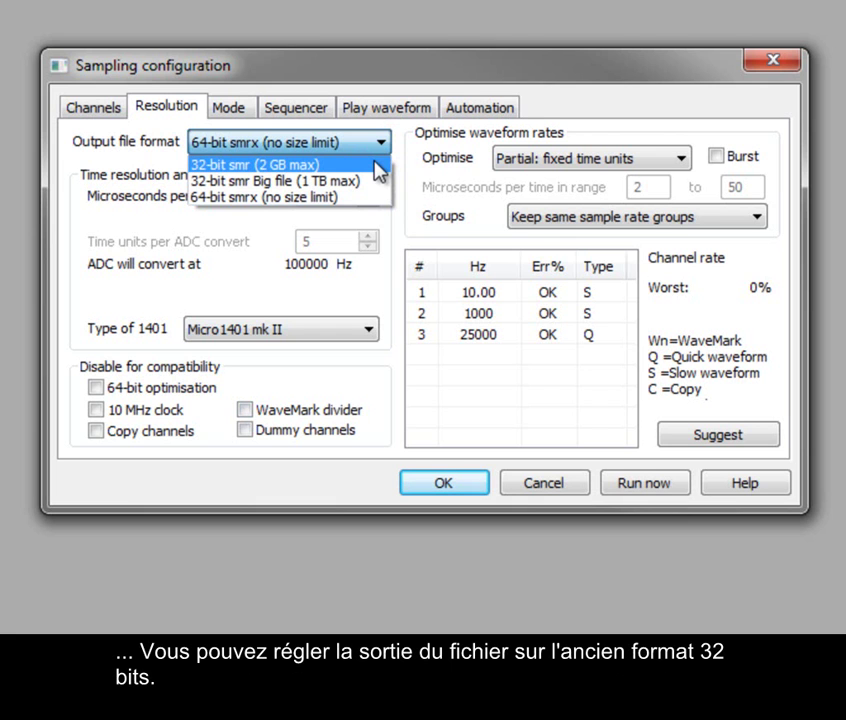
Switch output to 32-bit smr and try 1, then 2, microseconds per time unit.
{"action": "left_click", "coordinate": [378, 165]}
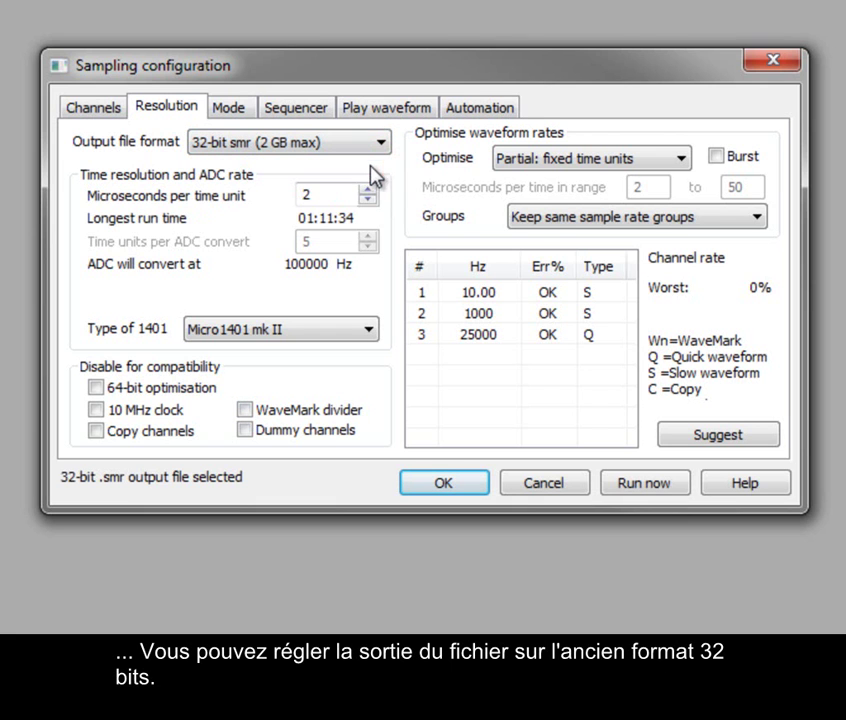
{"action": "left_click", "coordinate": [352, 193]}
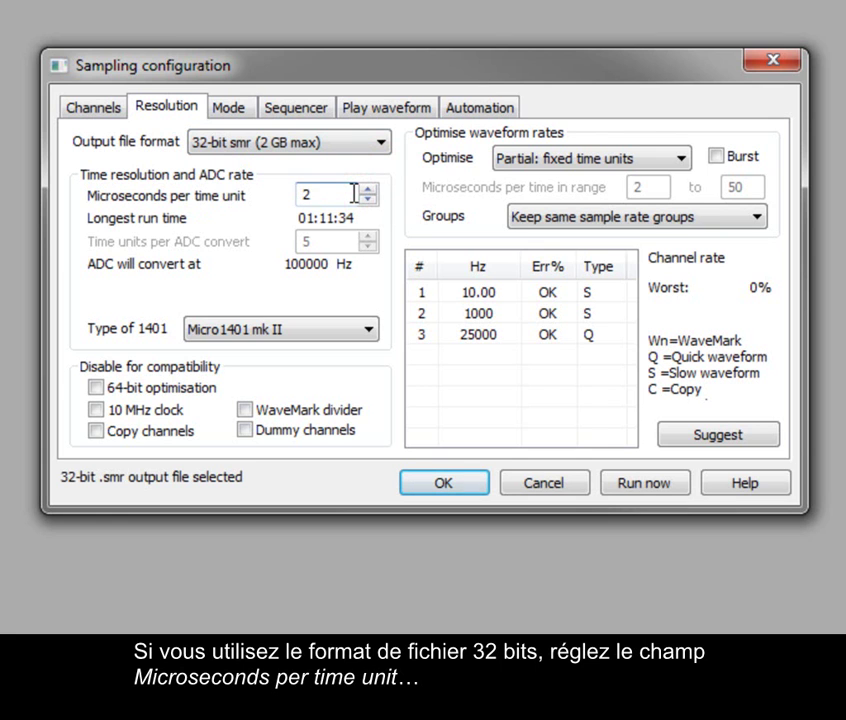
{"action": "key", "text": "BackSpace"}
{"action": "type", "text": "1"}
{"action": "key", "text": "Tab"}
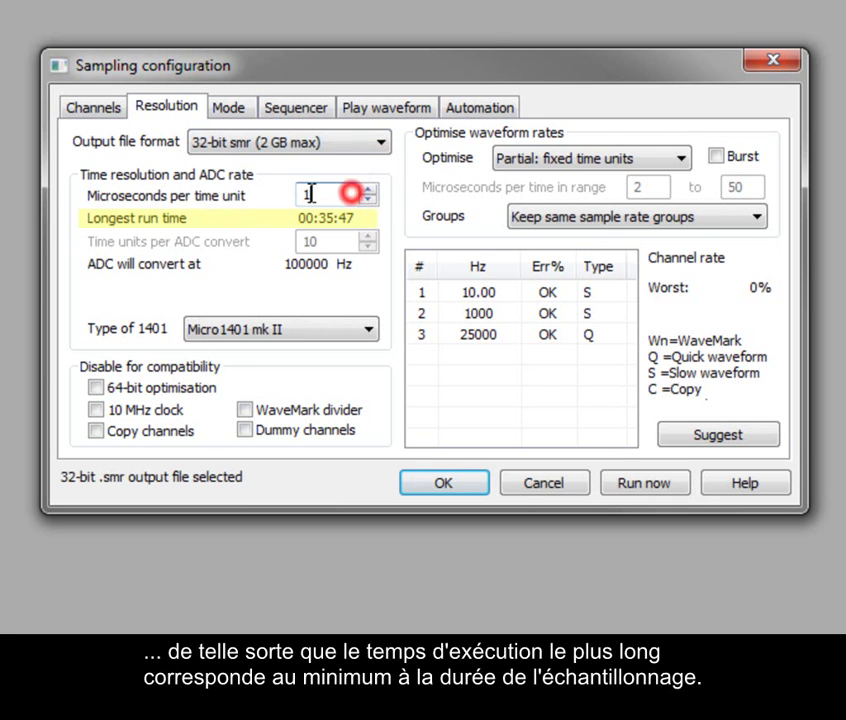
{"action": "double_click", "coordinate": [351, 192]}
{"action": "type", "text": "2"}
Restore 64-bit smrx output with 1 microsecond per time unit and return to the channel list.
{"action": "left_click", "coordinate": [381, 143]}
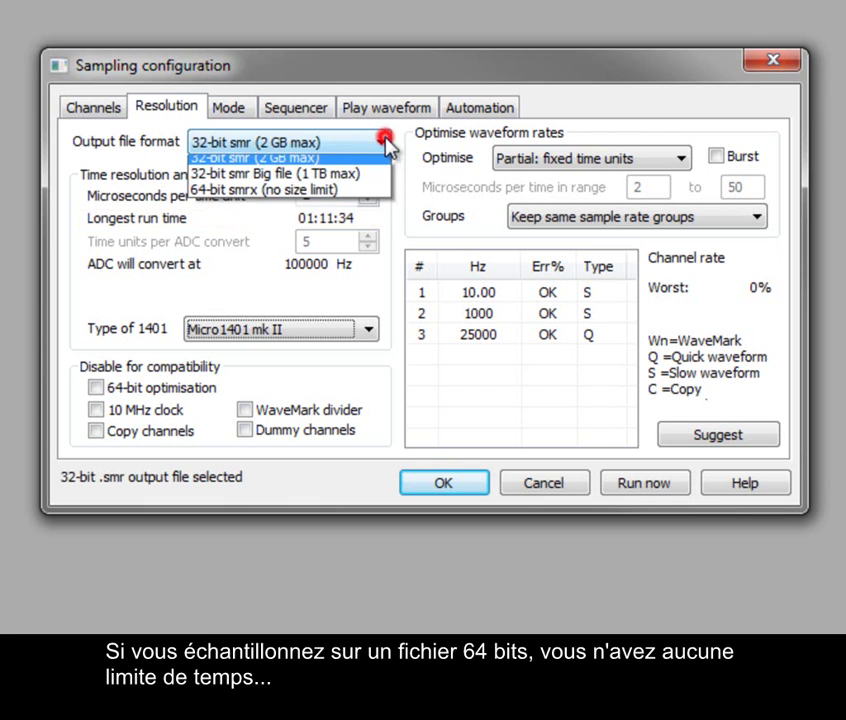
{"action": "left_click", "coordinate": [364, 197]}
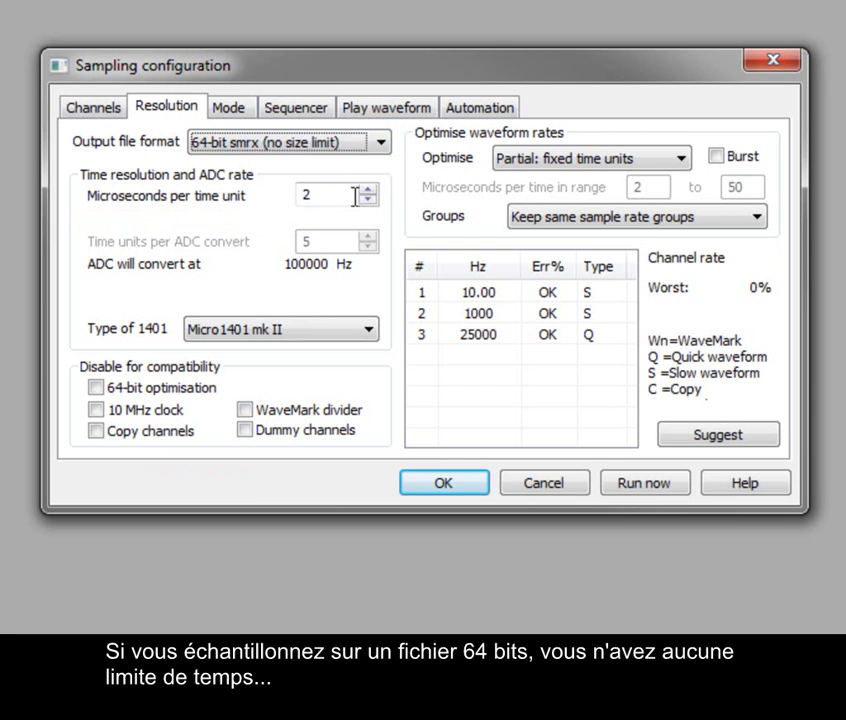
{"action": "left_click_drag", "start_coordinate": [330, 195], "coordinate": [289, 202]}
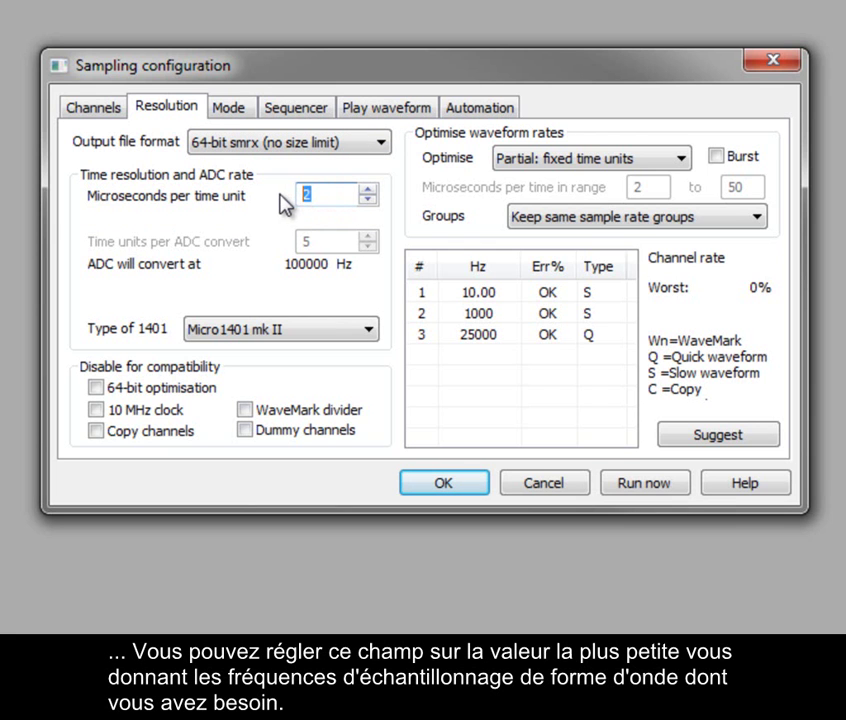
{"action": "type", "text": "1"}
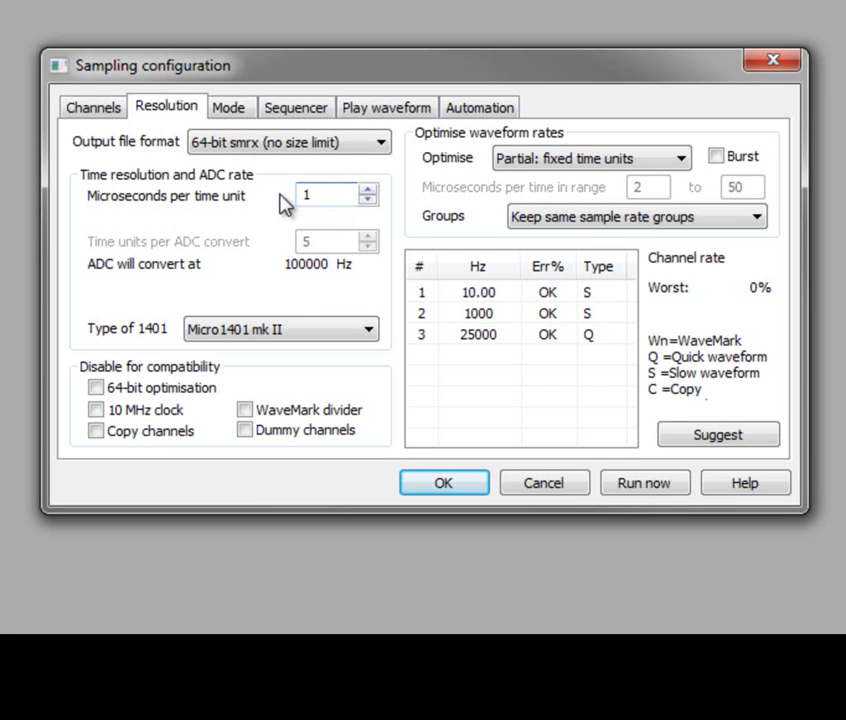
{"action": "left_click", "coordinate": [100, 108]}
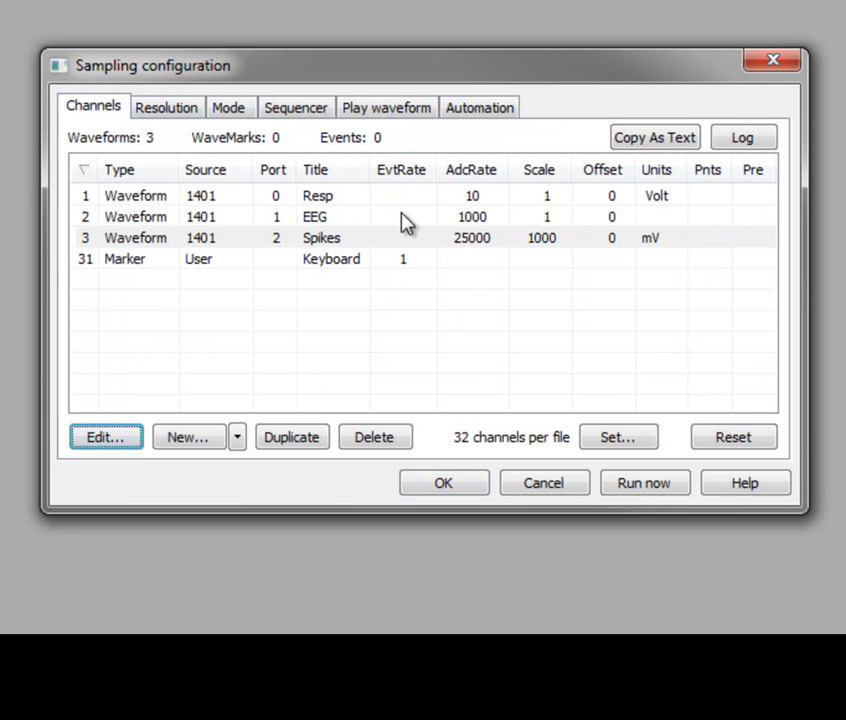
Write the sampling configuration to the log, accept it, and restore Log1 to read it.
{"action": "left_click", "coordinate": [427, 257]}
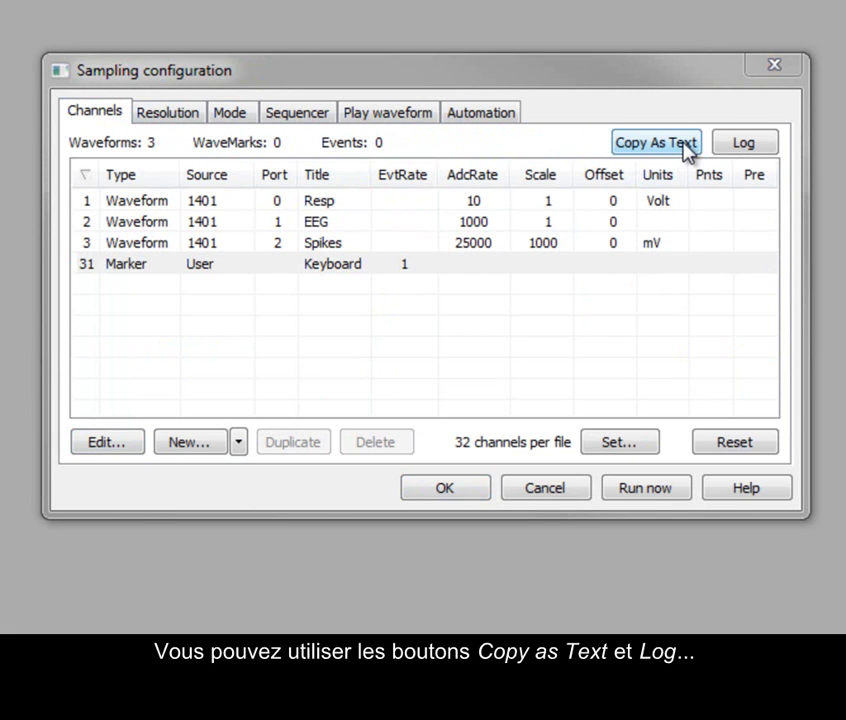
{"action": "left_click", "coordinate": [758, 148]}
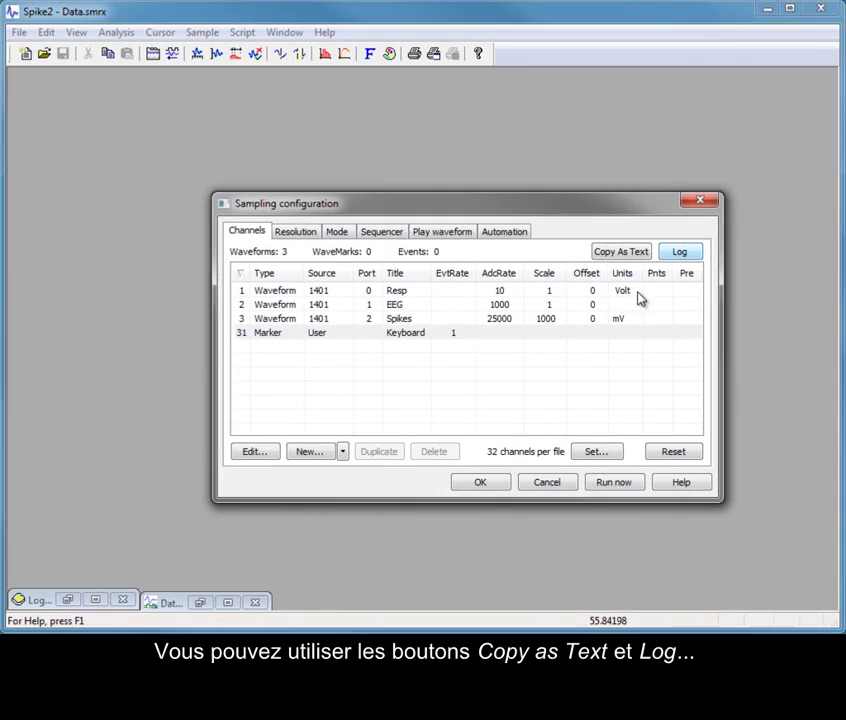
{"action": "left_click", "coordinate": [495, 483]}
{"action": "left_click", "coordinate": [69, 600]}
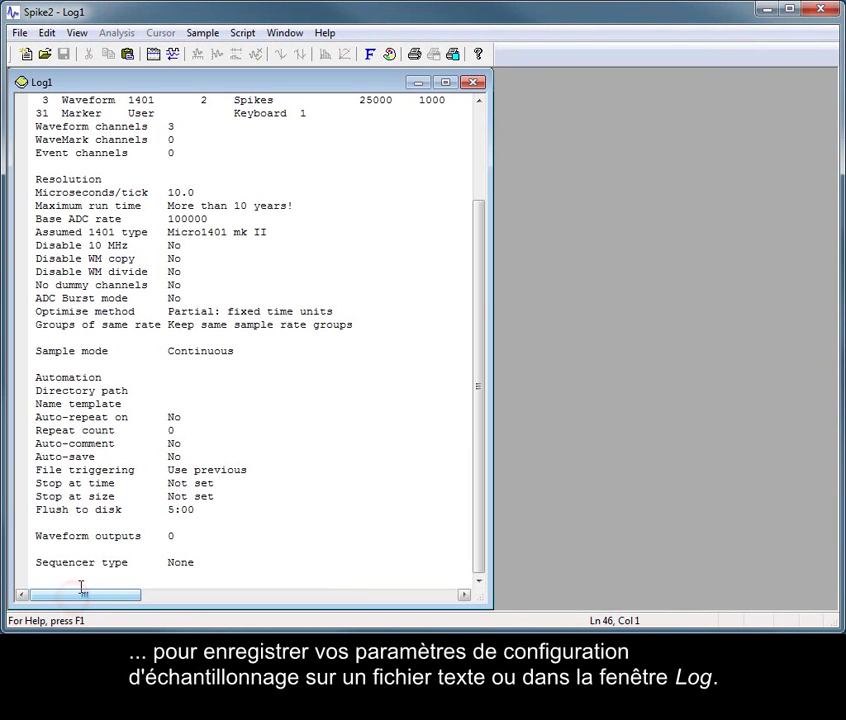
{"action": "left_click_drag", "start_coordinate": [483, 293], "coordinate": [508, 177]}
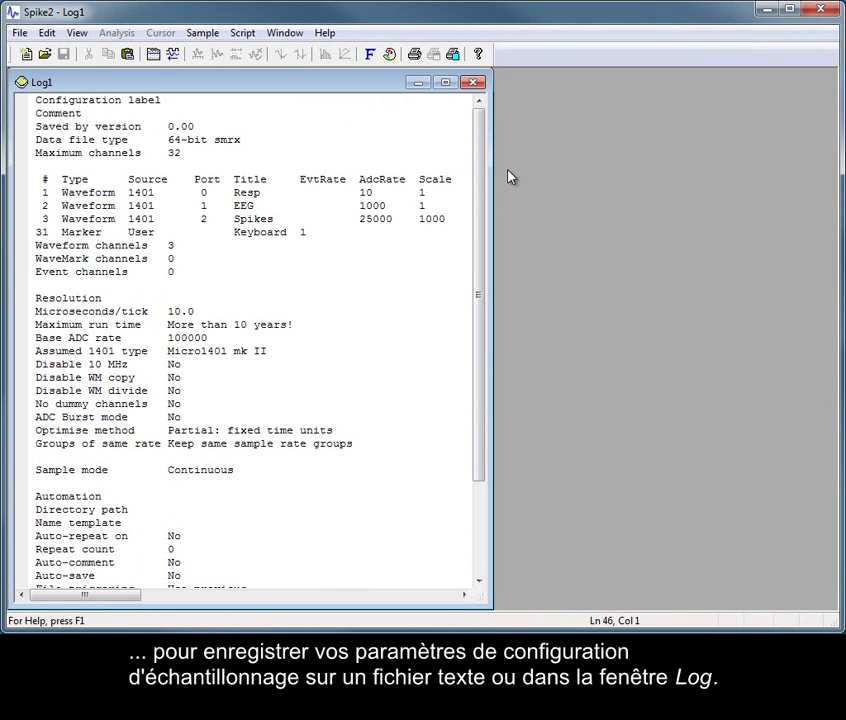
Minimise Log1, reopen the sampling configuration and confirm the 32-channel per-file limit.
{"action": "left_click", "coordinate": [419, 82]}
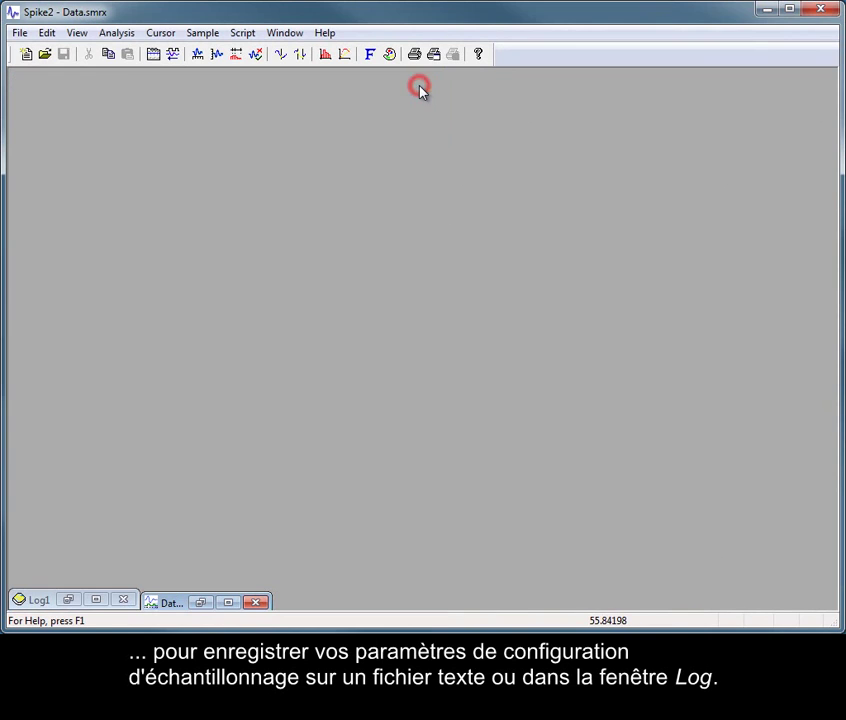
{"action": "left_click", "coordinate": [154, 57]}
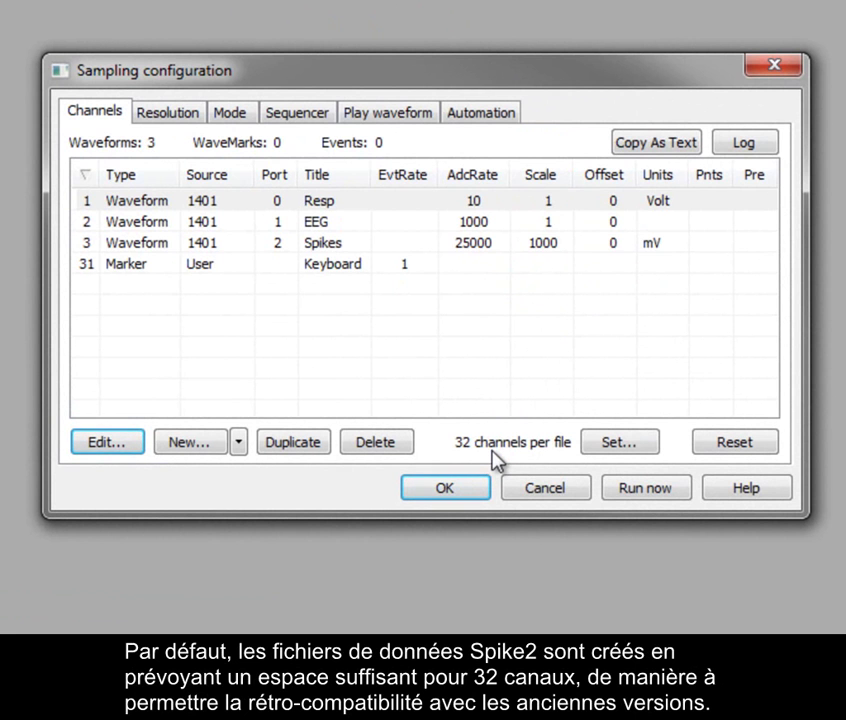
{"action": "left_click", "coordinate": [651, 441]}
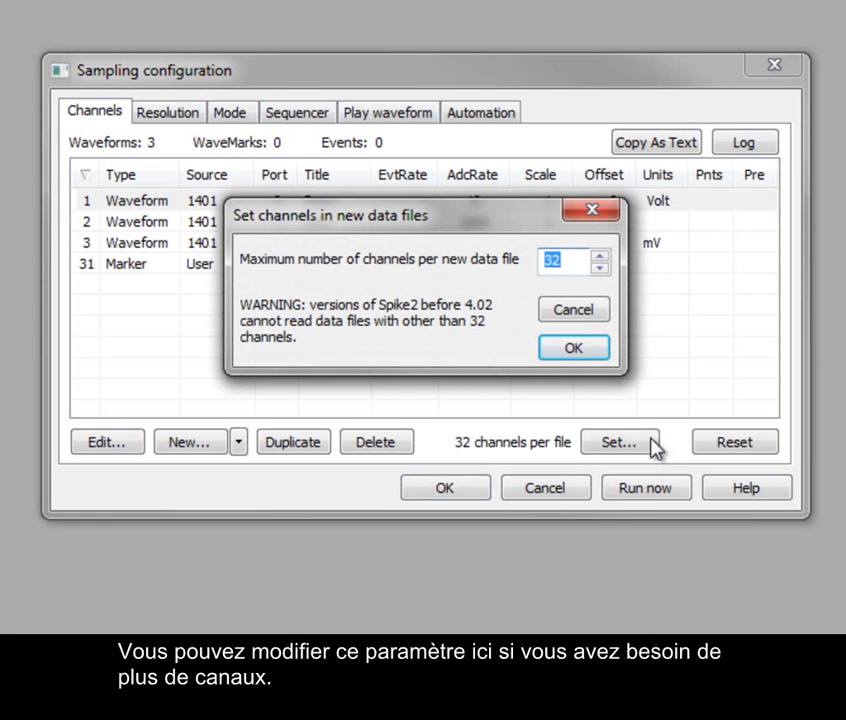
{"action": "left_click", "coordinate": [575, 348]}
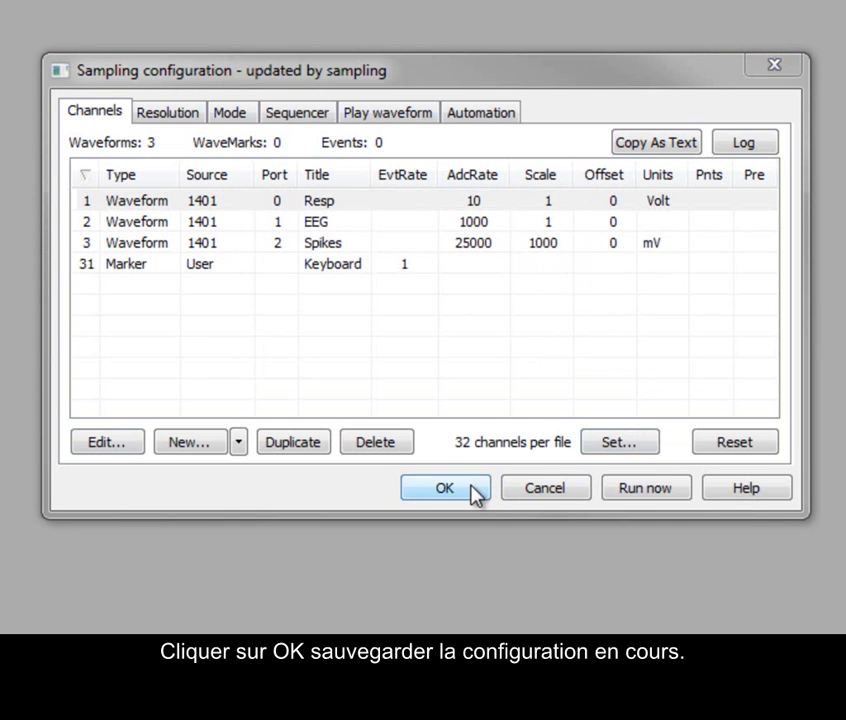
Record about 33 seconds of Resp, EEG and Spikes into a new Data8 file, then stop sampling.
{"action": "left_click", "coordinate": [680, 492]}
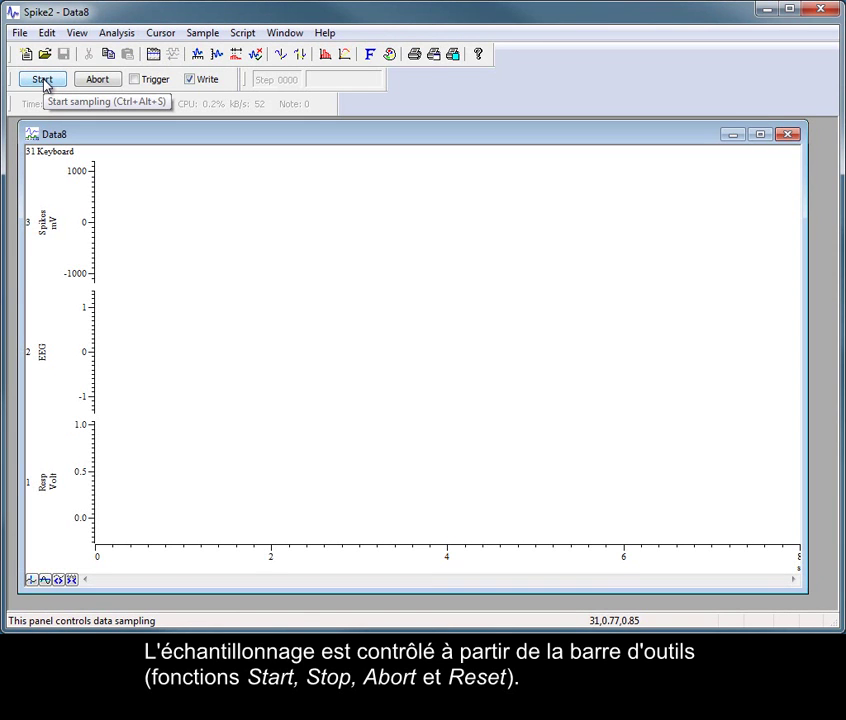
{"action": "left_click", "coordinate": [42, 80]}
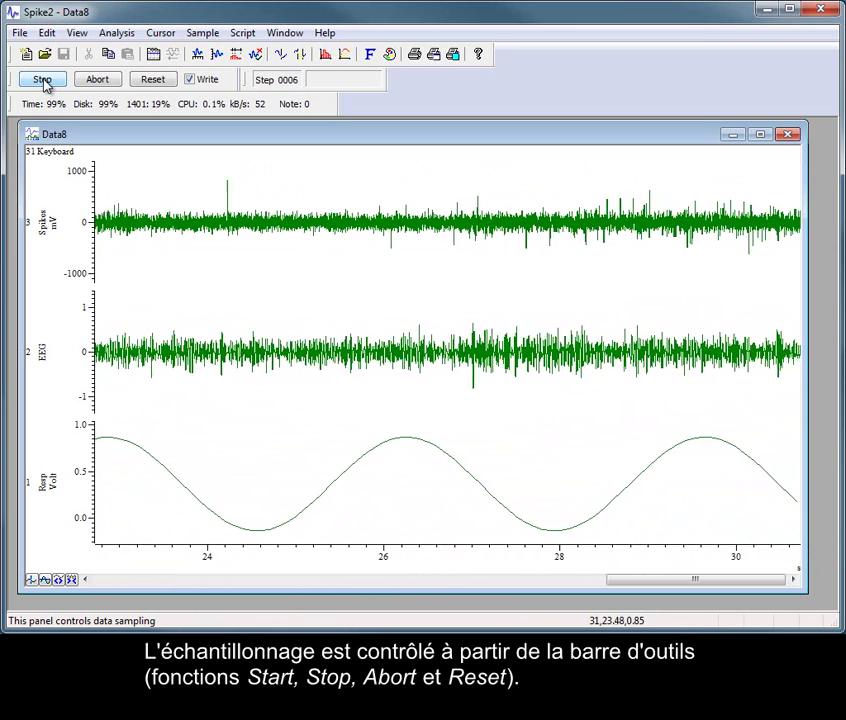
{"action": "left_click", "coordinate": [42, 80]}
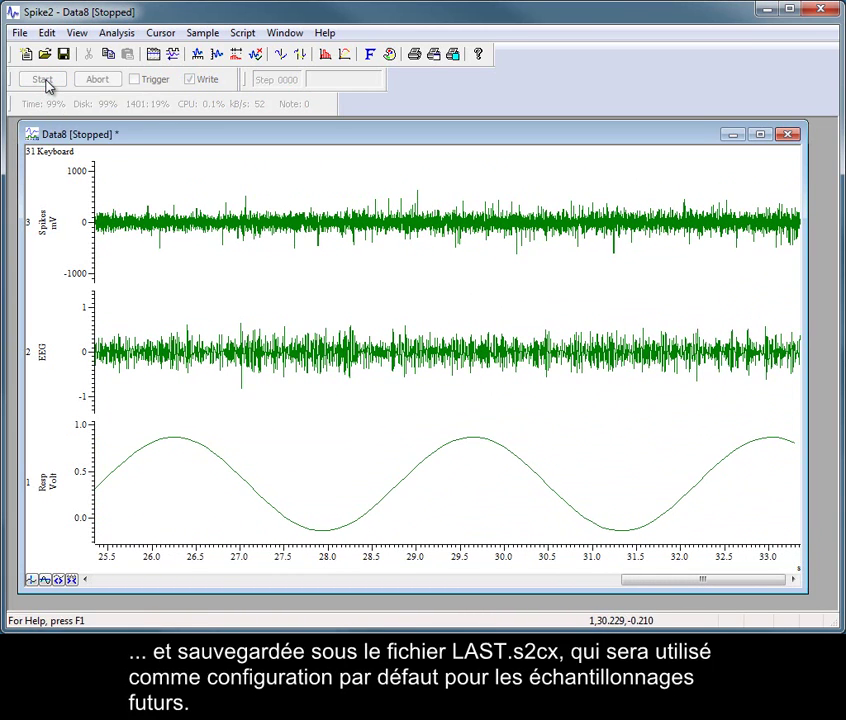
Record roughly 9 seconds of Resp, EEG and Spikes into a new Data9 file, then stop sampling.
{"action": "left_click", "coordinate": [151, 54]}
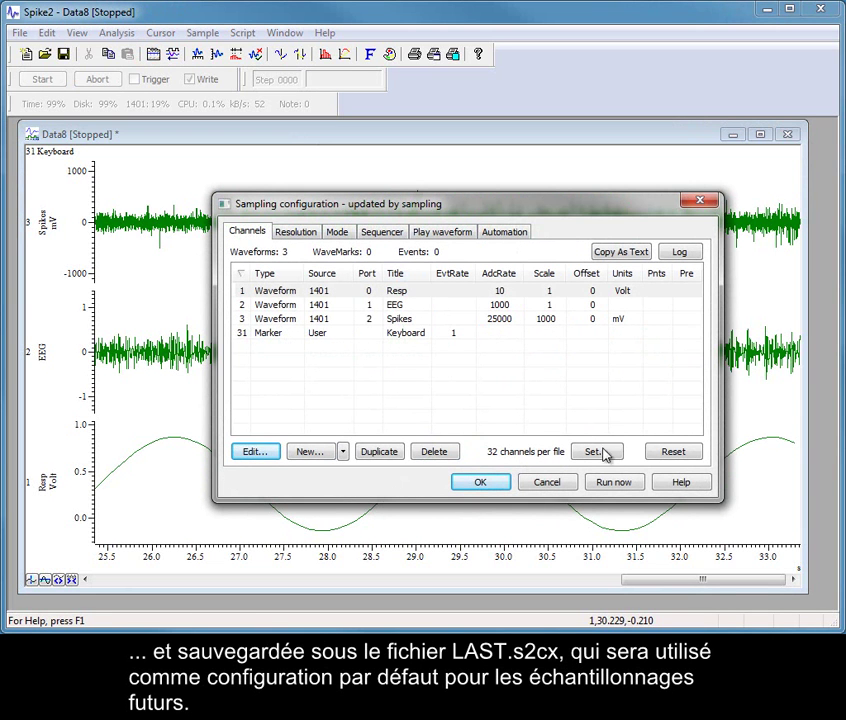
{"action": "left_click", "coordinate": [617, 484]}
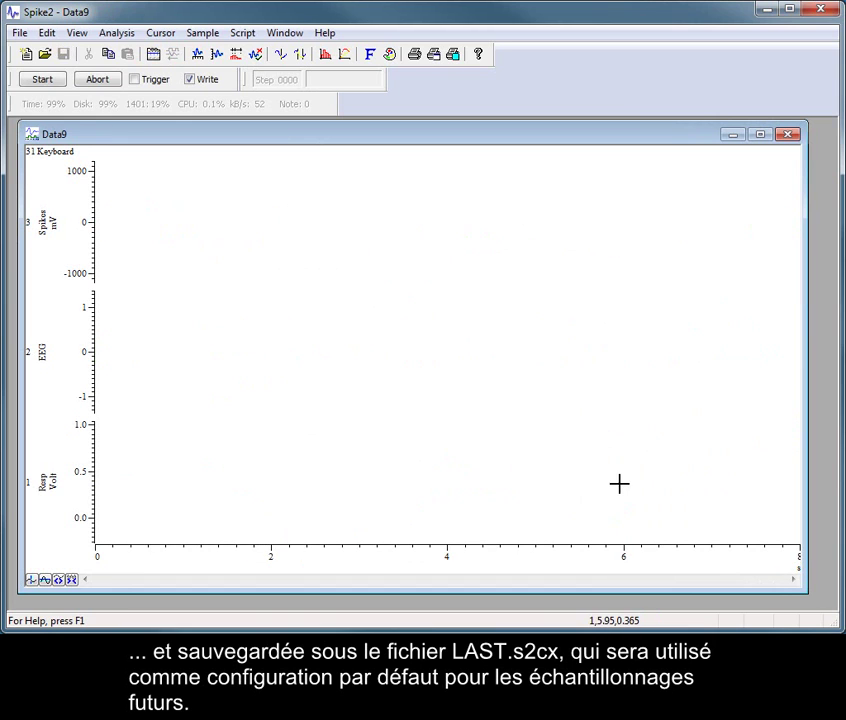
{"action": "left_click", "coordinate": [46, 84]}
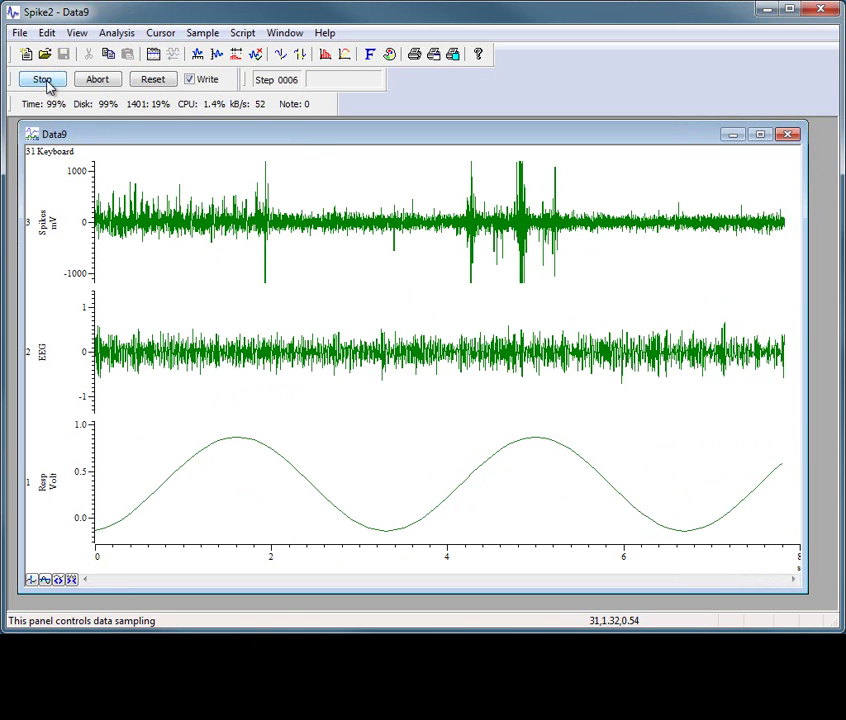
{"action": "left_click", "coordinate": [43, 80]}
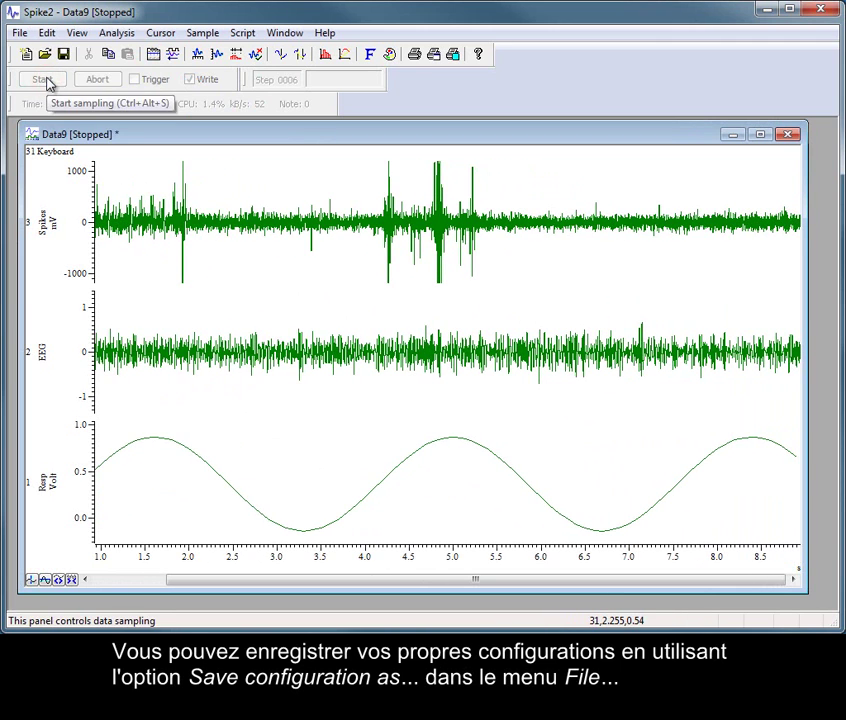
{"action": "left_click", "coordinate": [20, 32]}
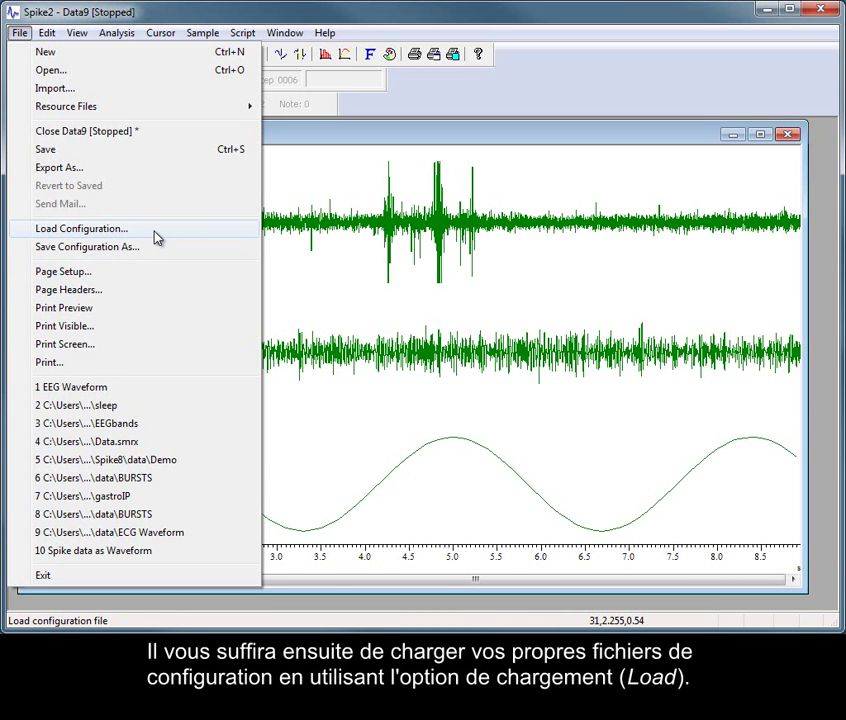
{"action": "left_click", "coordinate": [531, 134]}
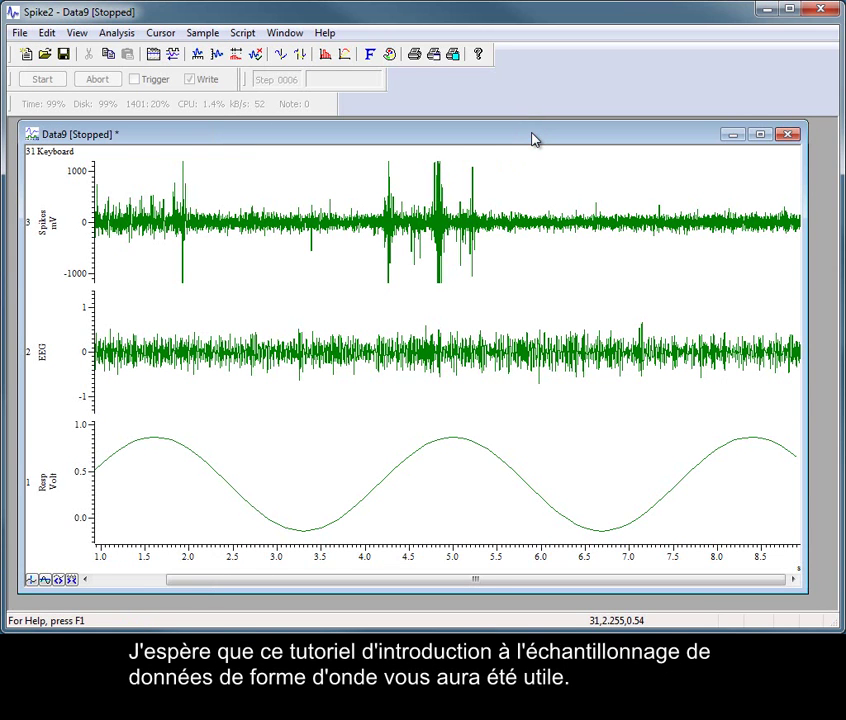